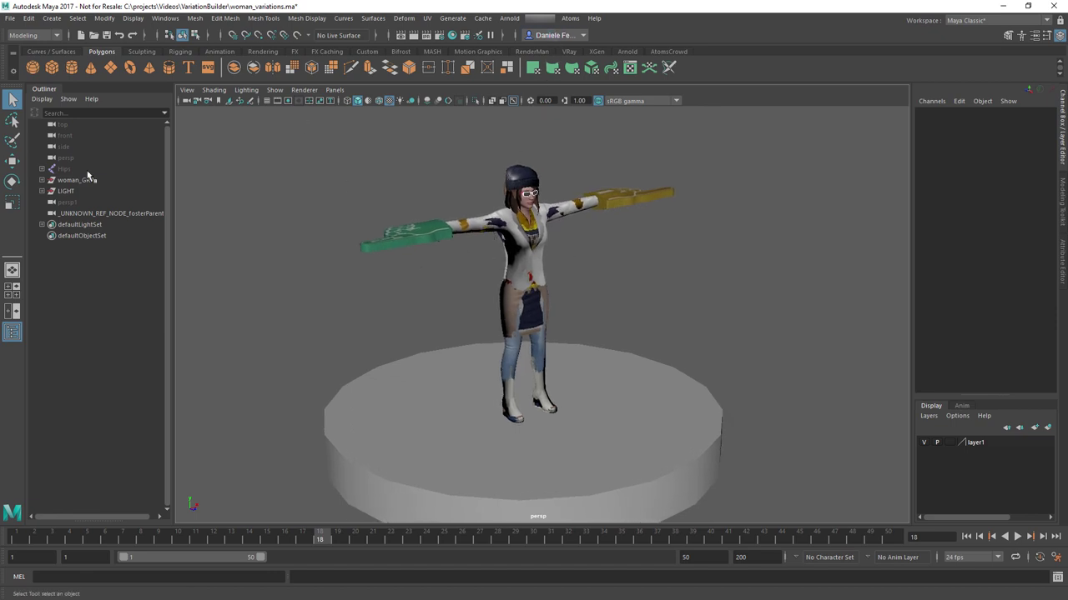
Expand woman_GRP and accessories_GRP in the Outliner and inspect the hat, glasses and big-hand meshes
{"action": "left_click", "coordinate": [42, 180]}
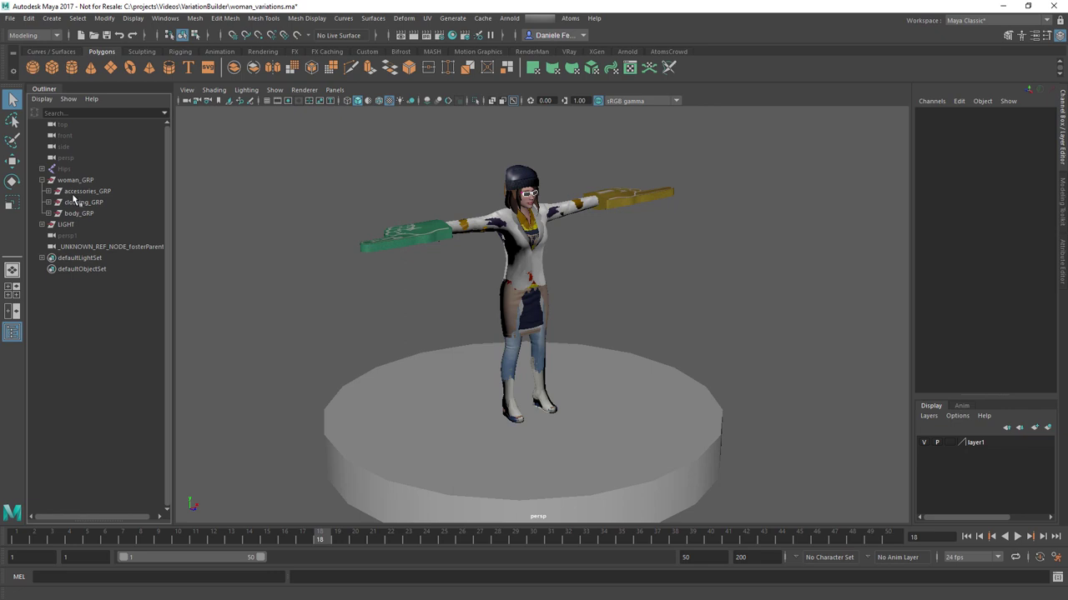
{"action": "left_click", "coordinate": [48, 192]}
{"action": "left_click", "coordinate": [95, 208]}
{"action": "left_click", "coordinate": [97, 214]}
{"action": "left_click", "coordinate": [99, 224]}
{"action": "left_click", "coordinate": [103, 236]}
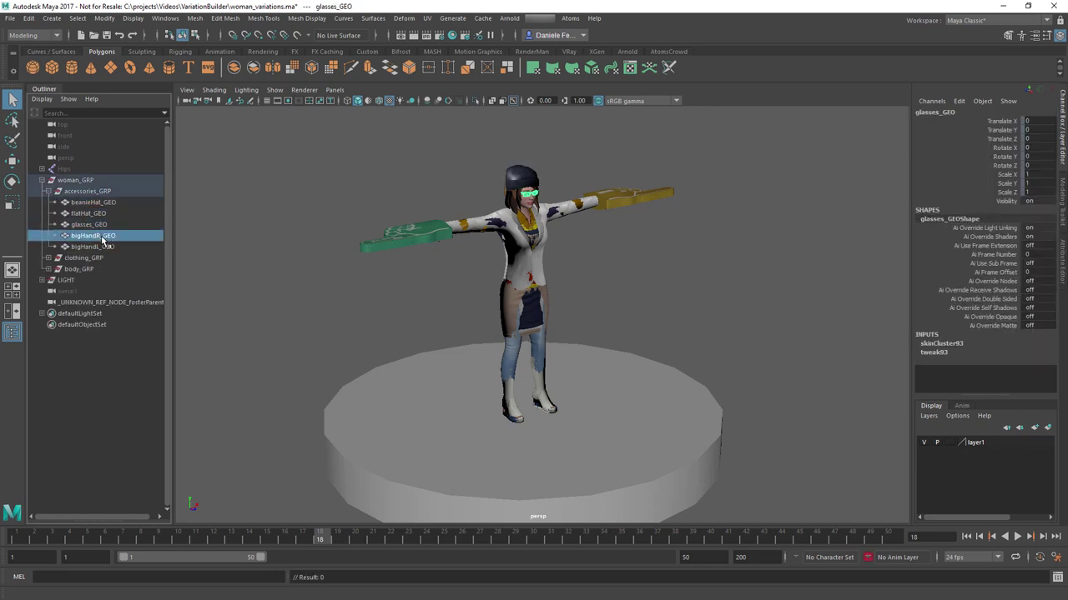
Expand clothing_GRP to examine its garment meshes, including the dresses inside dresses_GRP
{"action": "left_click", "coordinate": [48, 258]}
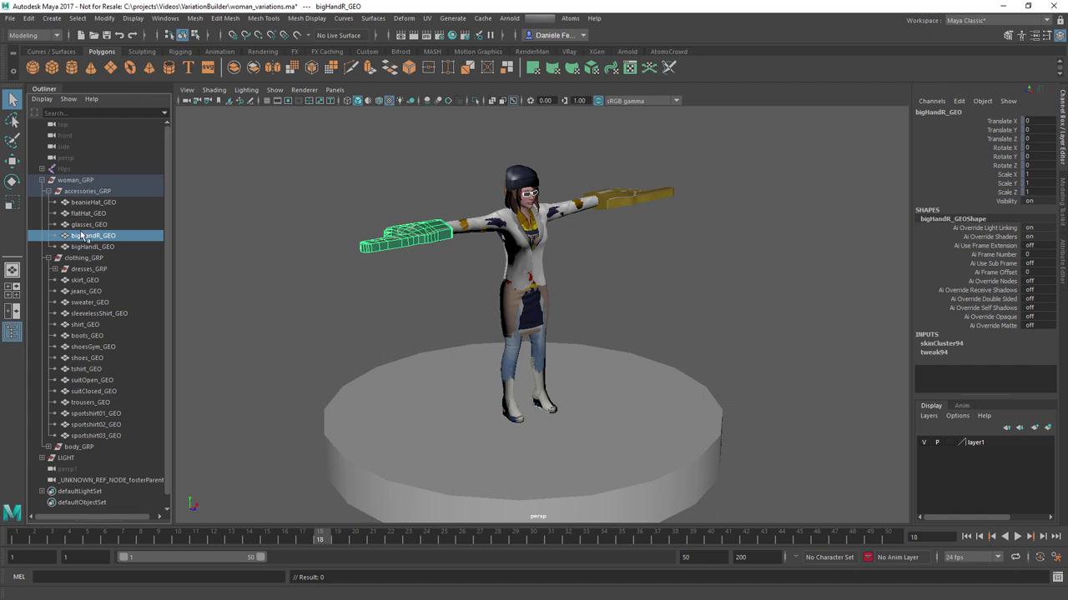
{"action": "left_click", "coordinate": [54, 269]}
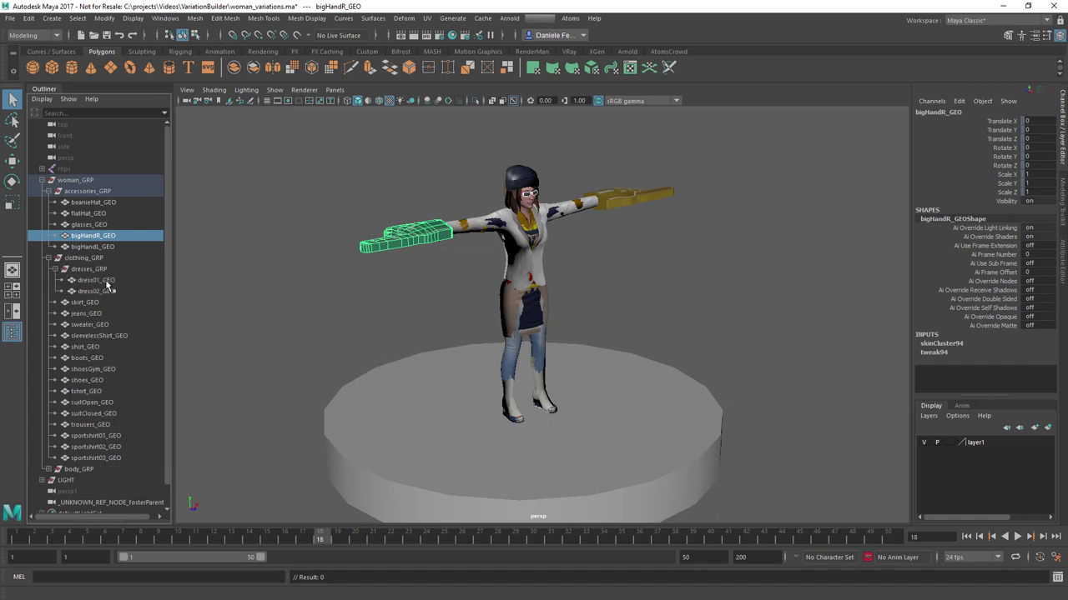
{"action": "left_click", "coordinate": [54, 268]}
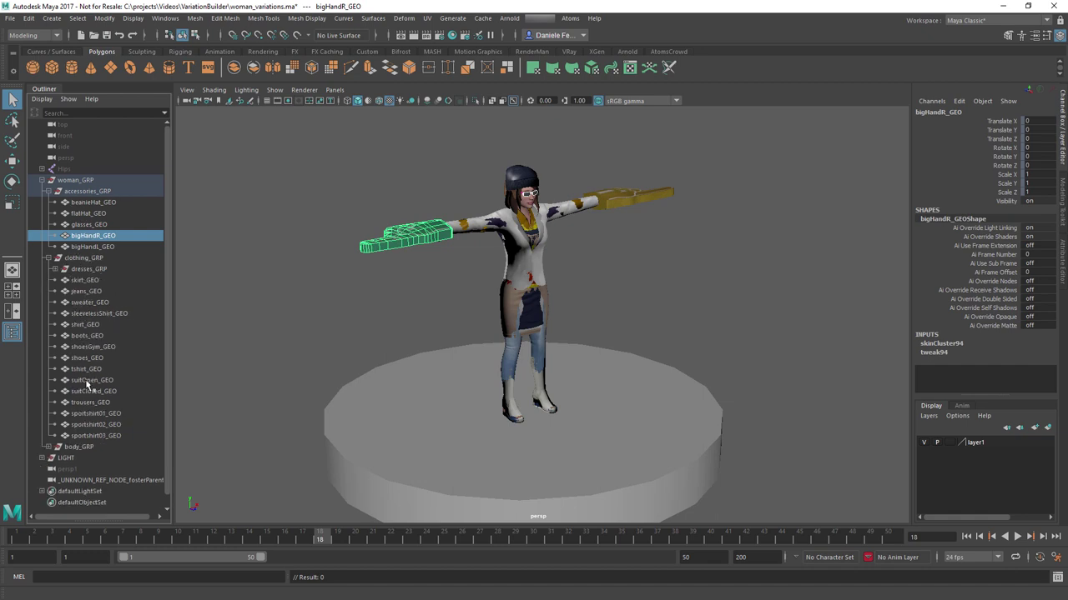
Inspect the hair meshes inside body_GRP and its hairs_GRP subgroup, and collapse body_GRP again
{"action": "left_click", "coordinate": [48, 447]}
{"action": "scroll", "coordinate": [52, 448], "scroll_direction": "down", "scroll_amount": 1}
{"action": "left_click", "coordinate": [54, 424]}
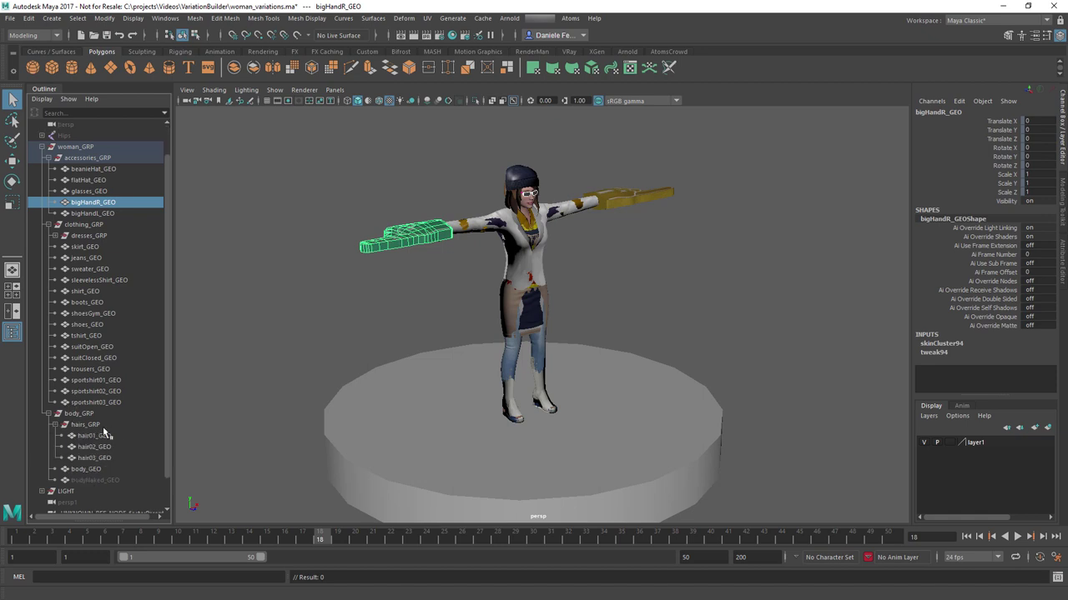
{"action": "left_click", "coordinate": [96, 447]}
{"action": "left_click", "coordinate": [94, 458]}
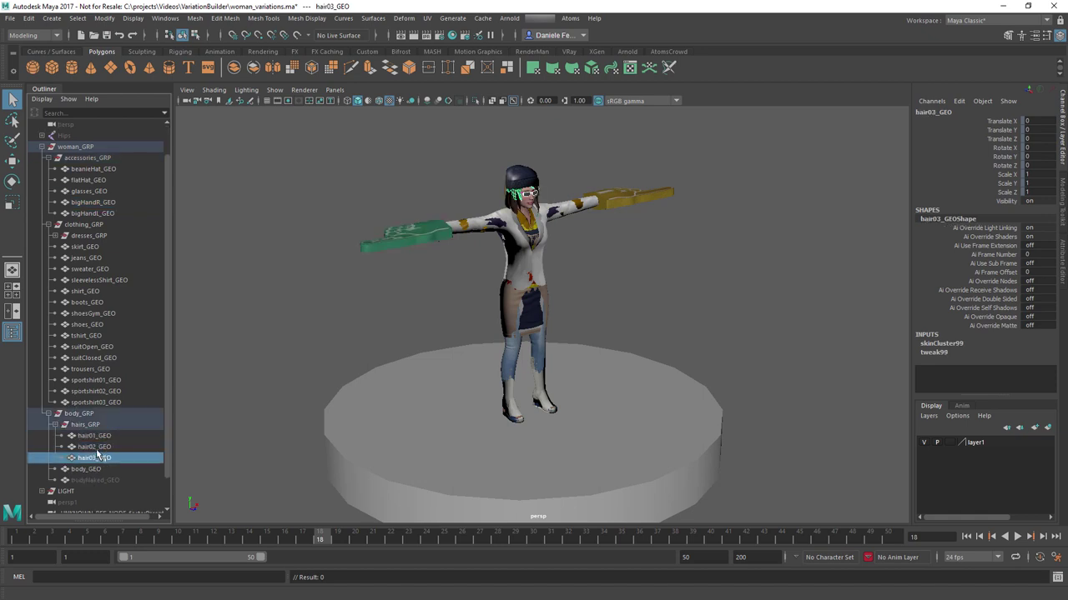
{"action": "left_click", "coordinate": [49, 414]}
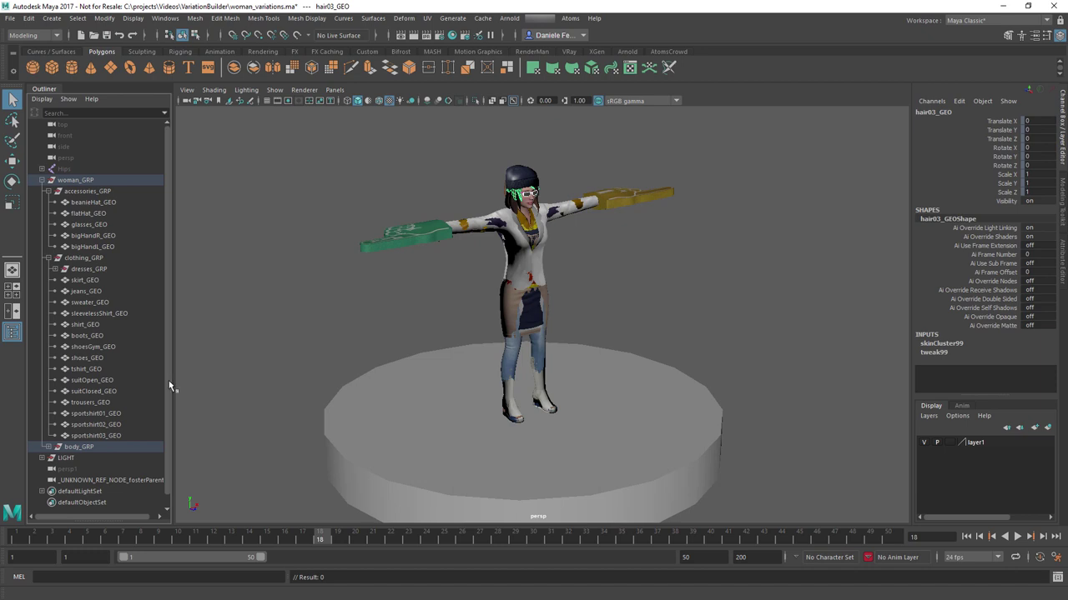
Open the Hypershade, enlarge its material browser area and move the window lower over the viewport
{"action": "left_click", "coordinate": [165, 19]}
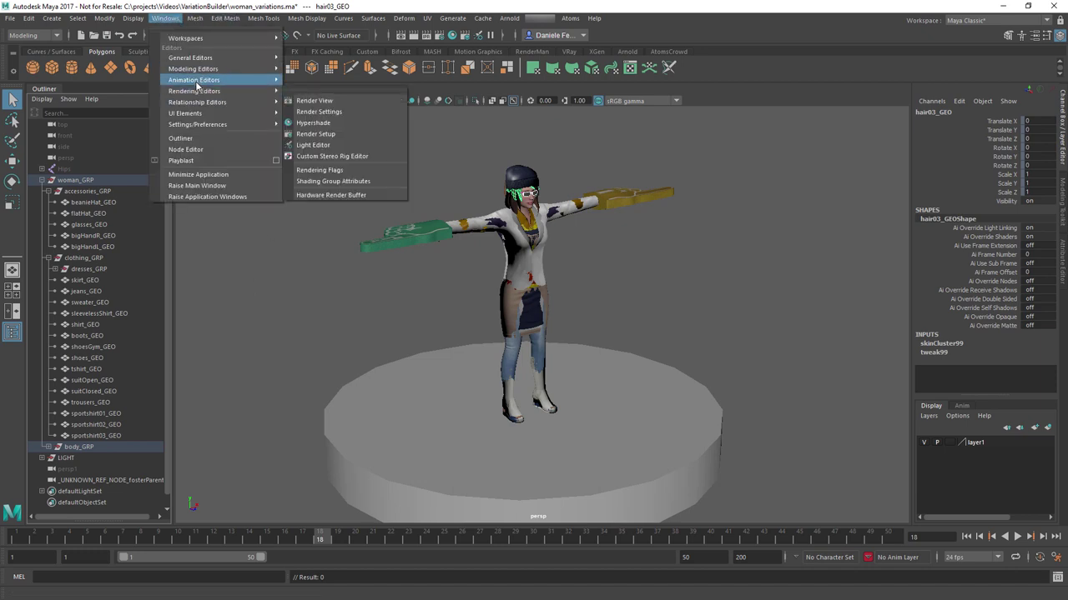
{"action": "left_click", "coordinate": [452, 35]}
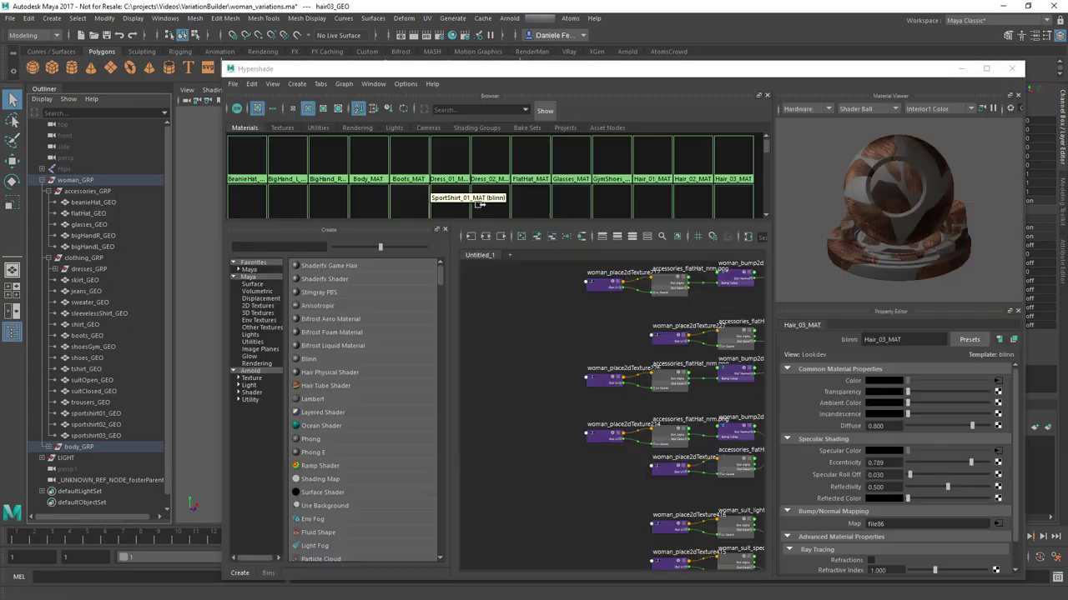
{"action": "left_click_drag", "start_coordinate": [530, 224], "coordinate": [530, 369]}
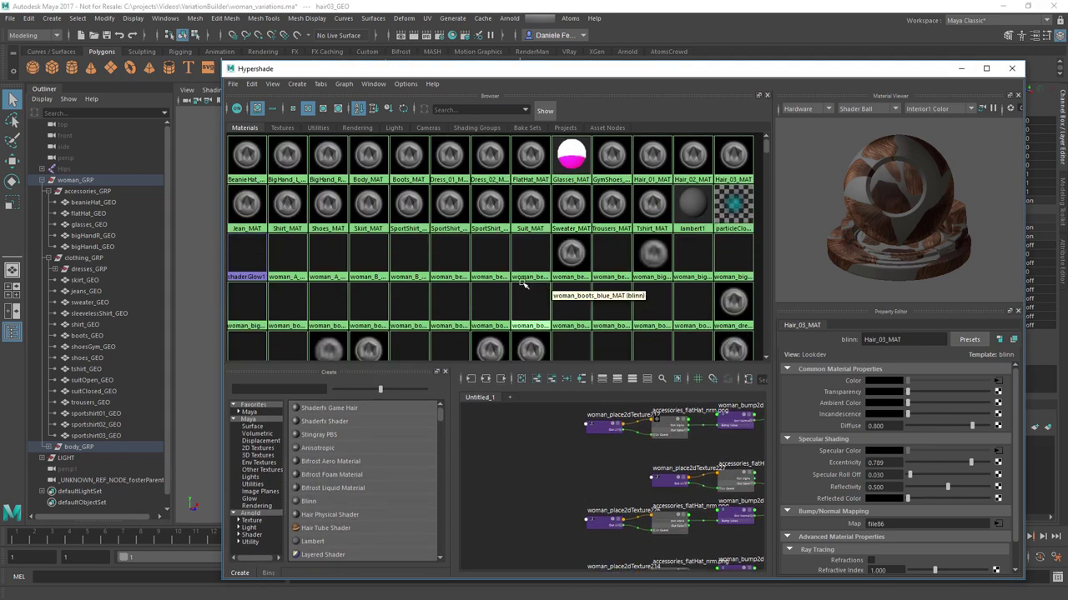
{"action": "scroll", "coordinate": [422, 240], "scroll_direction": "down", "scroll_amount": 1}
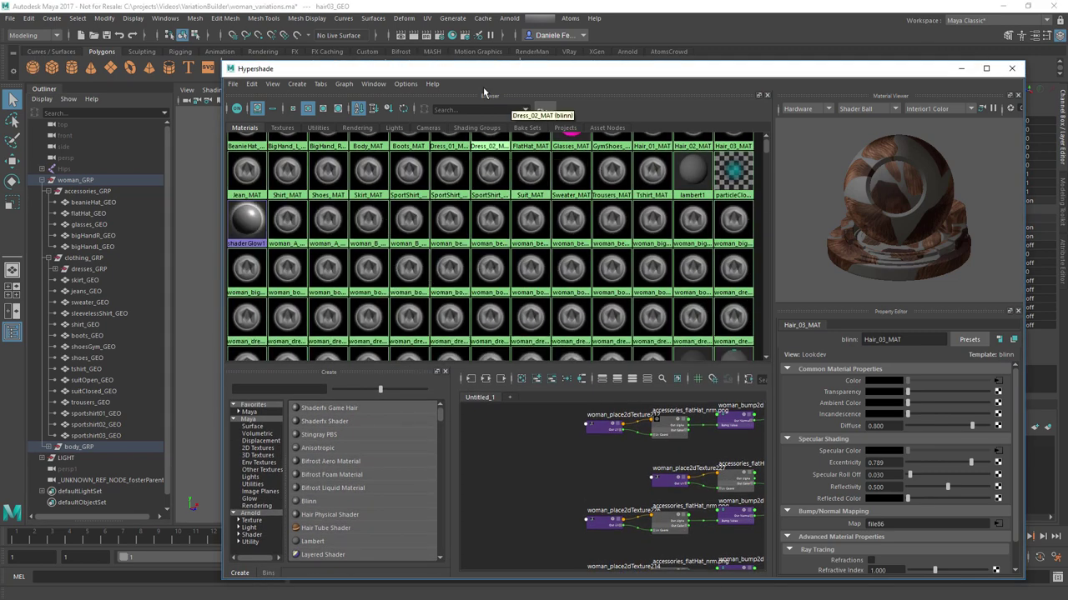
{"action": "left_click_drag", "start_coordinate": [486, 75], "coordinate": [518, 239]}
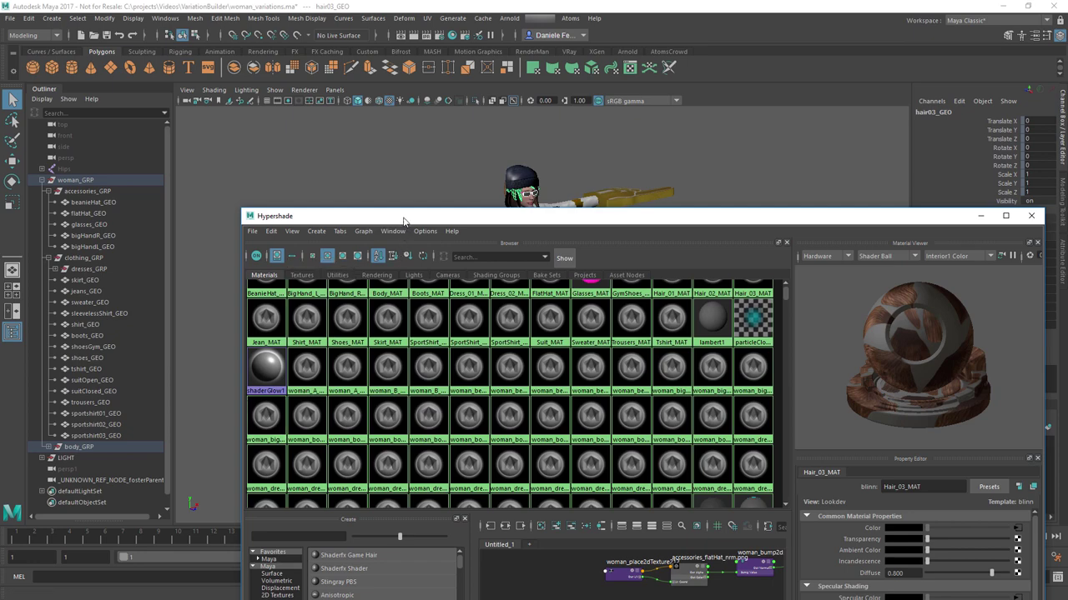
{"action": "left_click_drag", "start_coordinate": [404, 221], "coordinate": [358, 215]}
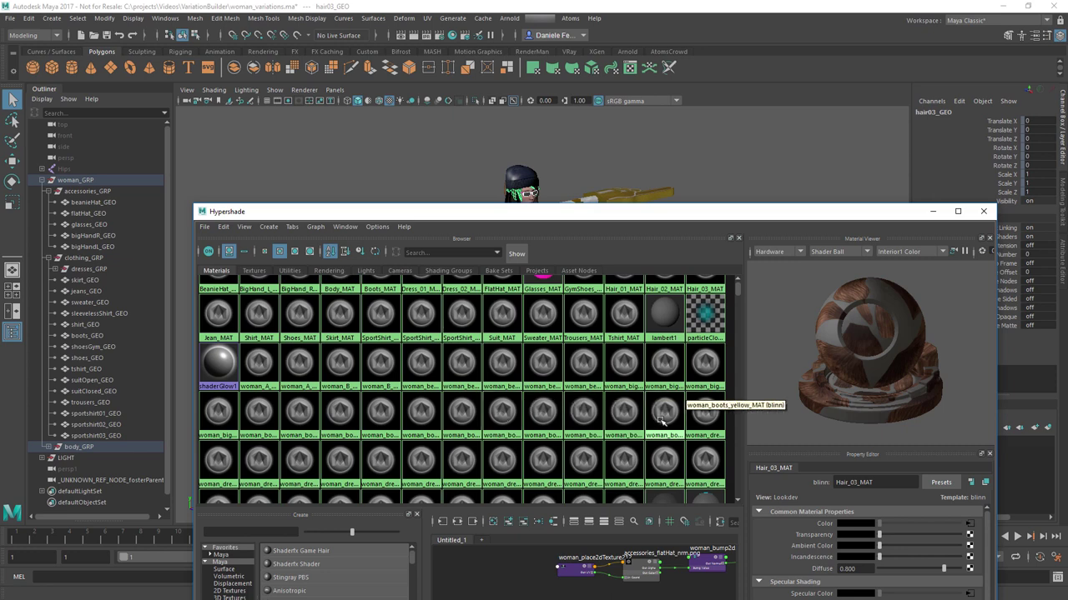
Look through the woman_ materials in the Hypershade browser to examine the colour variants of each garment
{"action": "scroll", "coordinate": [642, 417], "scroll_direction": "down", "scroll_amount": 3}
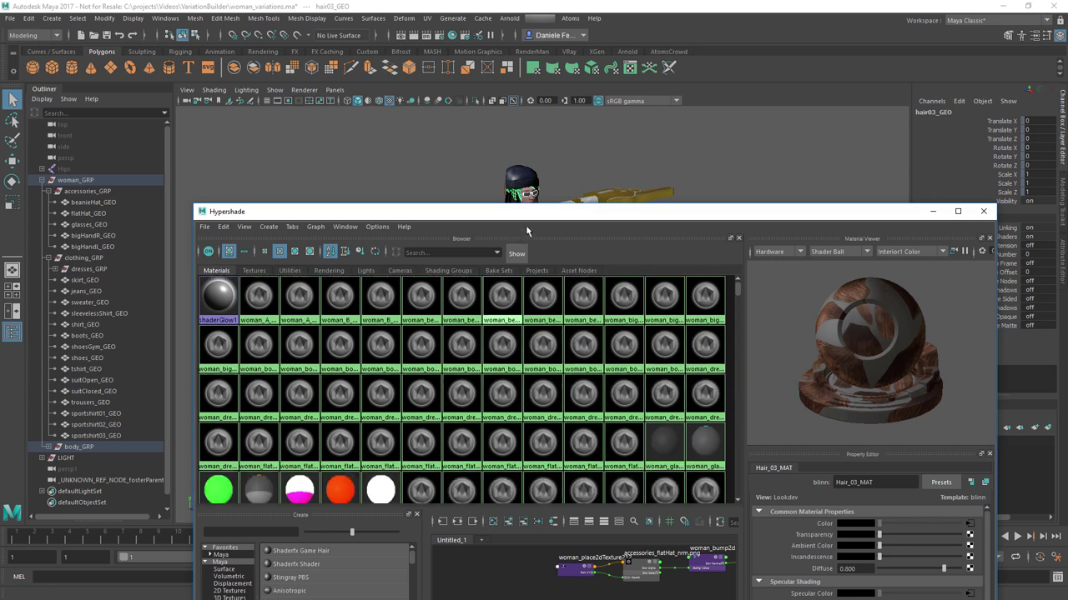
{"action": "left_click_drag", "start_coordinate": [551, 220], "coordinate": [522, 244]}
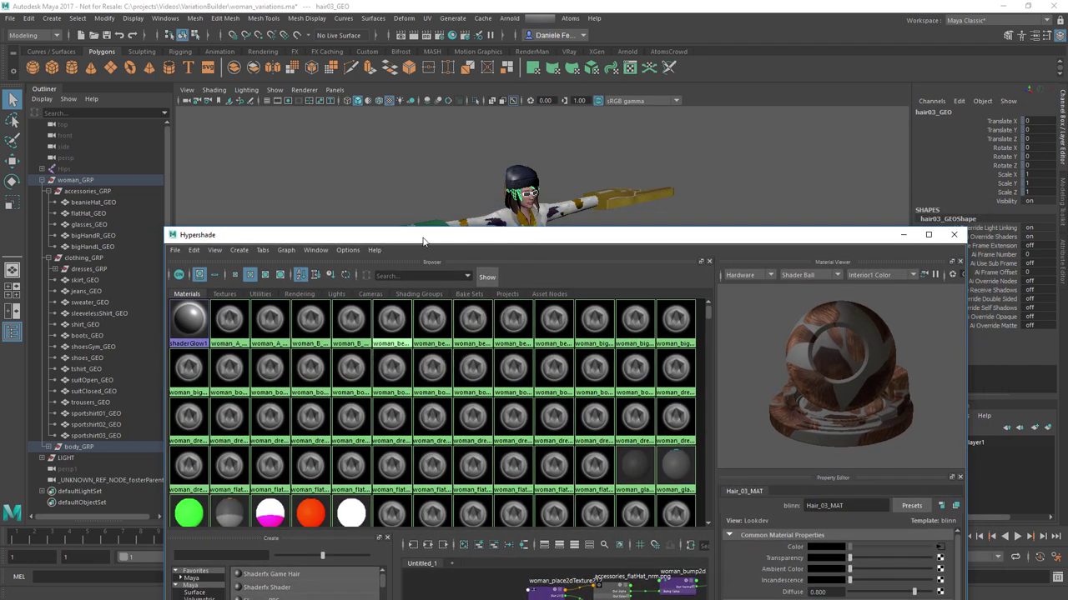
{"action": "left_click_drag", "start_coordinate": [424, 238], "coordinate": [412, 120]}
{"action": "scroll", "coordinate": [449, 355], "scroll_direction": "down", "scroll_amount": 3}
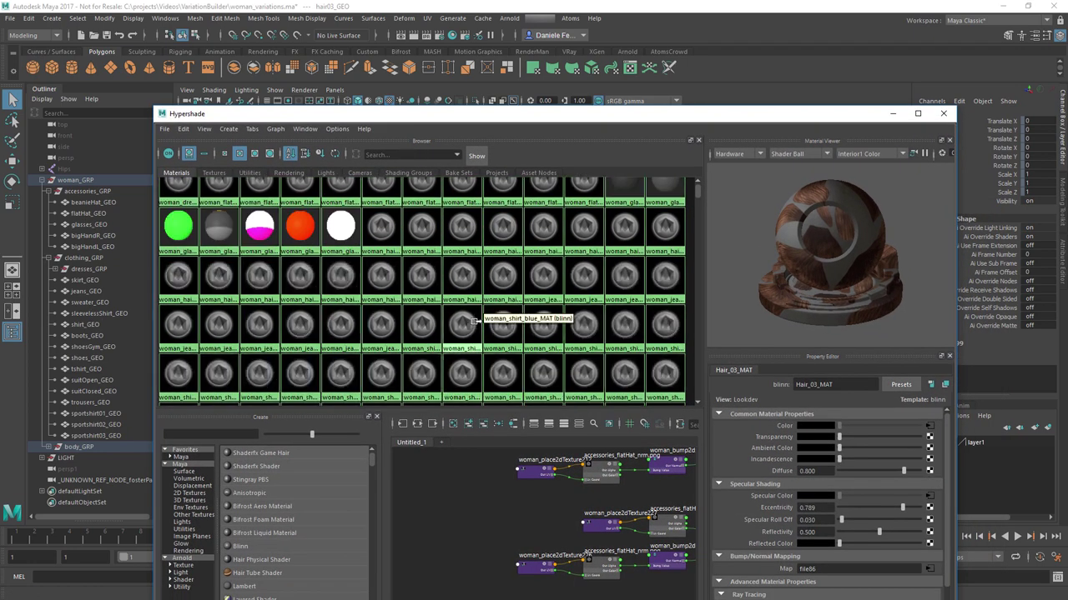
{"action": "scroll", "coordinate": [461, 308], "scroll_direction": "down", "scroll_amount": 1}
{"action": "scroll", "coordinate": [464, 332], "scroll_direction": "down", "scroll_amount": 2}
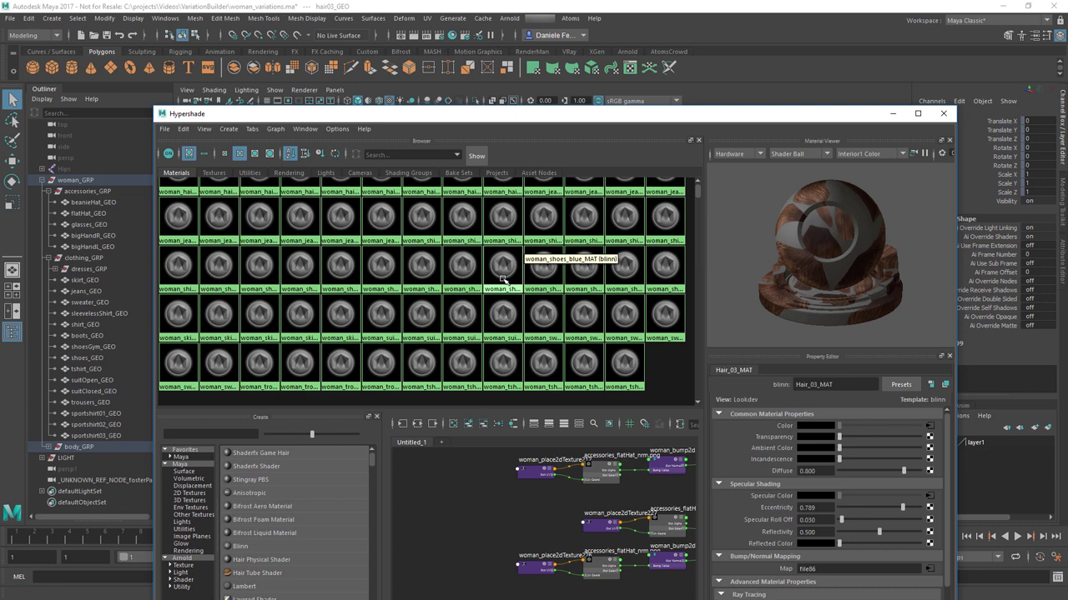
Select the woman_shoesGym_violet_MAT material and examine the prefix, geometry and colour parts of its name
{"action": "left_click", "coordinate": [417, 265]}
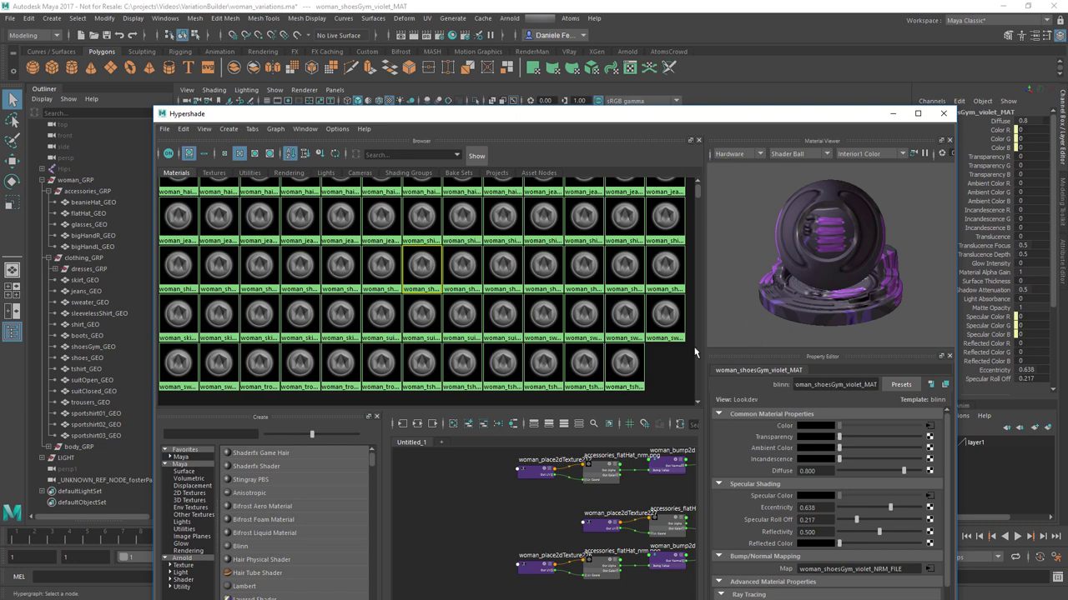
{"action": "left_click_drag", "start_coordinate": [703, 342], "coordinate": [619, 338]}
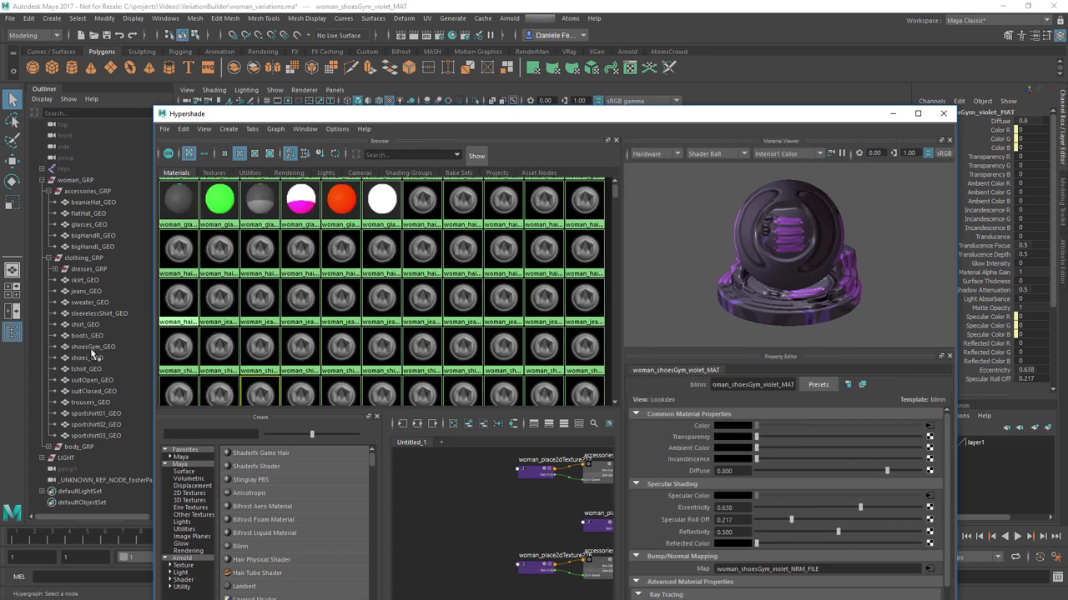
{"action": "left_click_drag", "start_coordinate": [732, 385], "coordinate": [760, 384]}
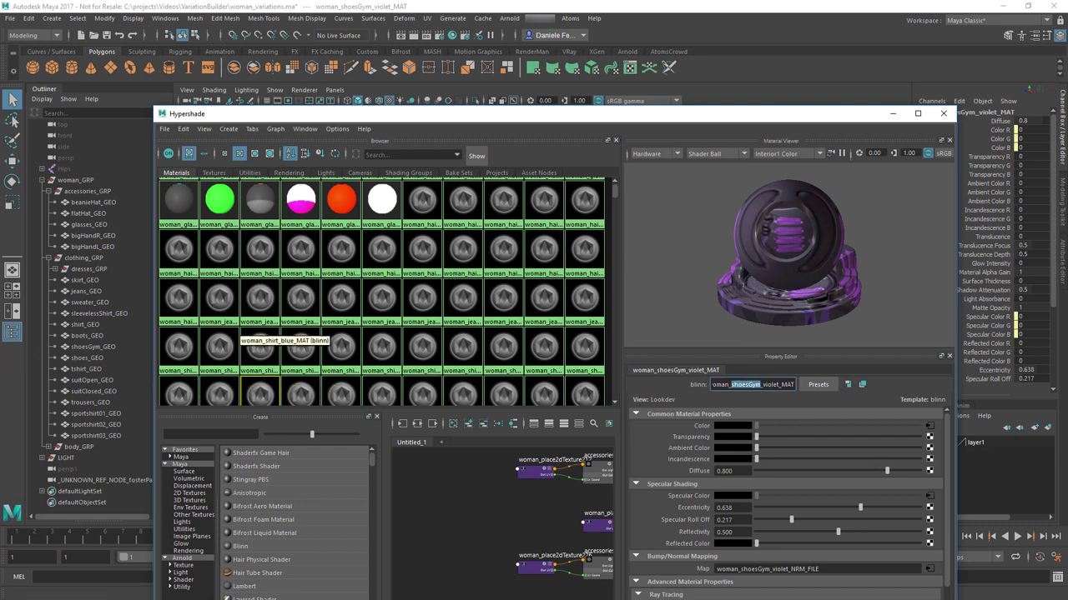
{"action": "left_click_drag", "start_coordinate": [726, 384], "coordinate": [712, 384]}
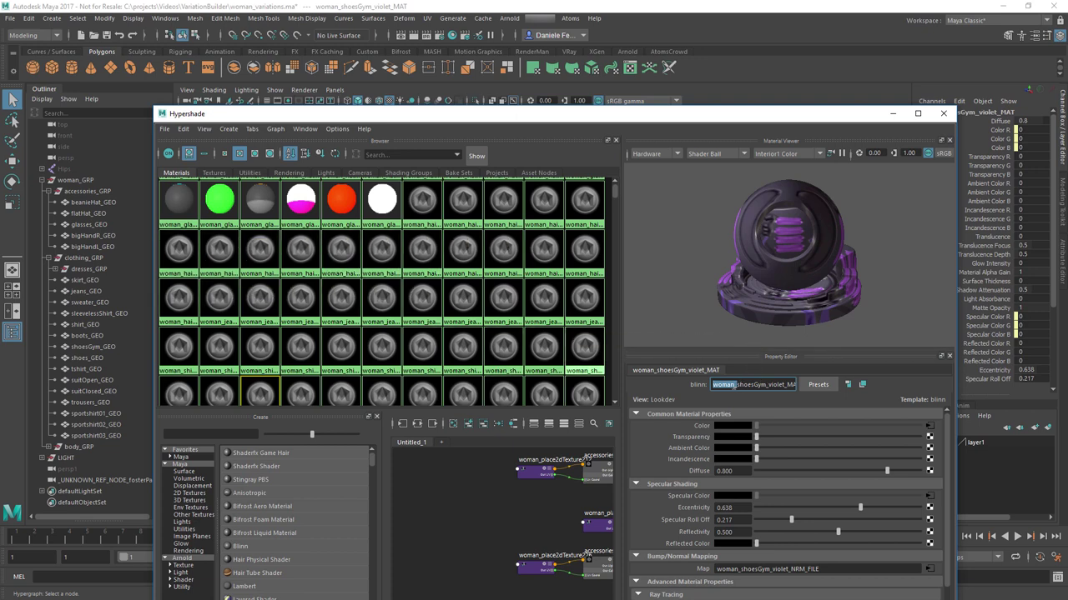
{"action": "left_click_drag", "start_coordinate": [766, 384], "coordinate": [787, 385]}
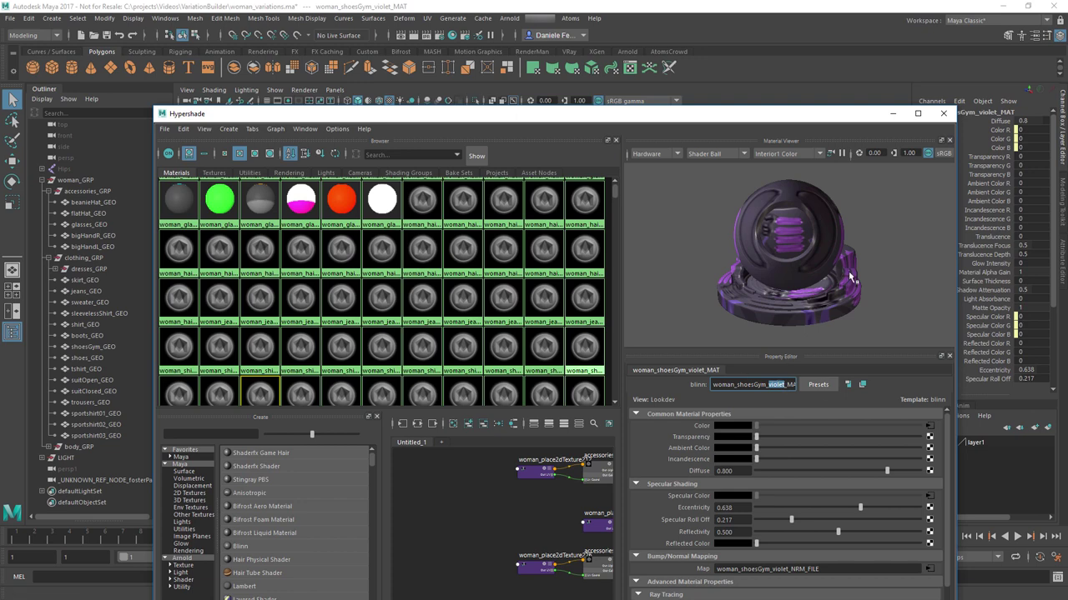
{"action": "left_click", "coordinate": [790, 386]}
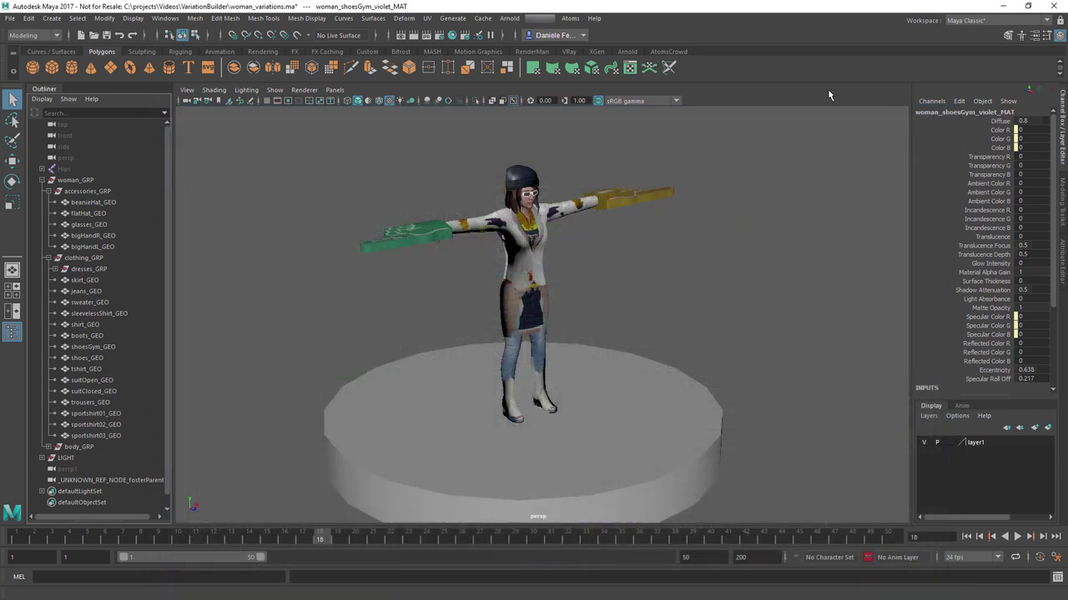
Open the Atoms Variation Builder and move its window clear of the scene hierarchy
{"action": "left_click", "coordinate": [569, 17]}
{"action": "mouse_move", "coordinate": [619, 92]}
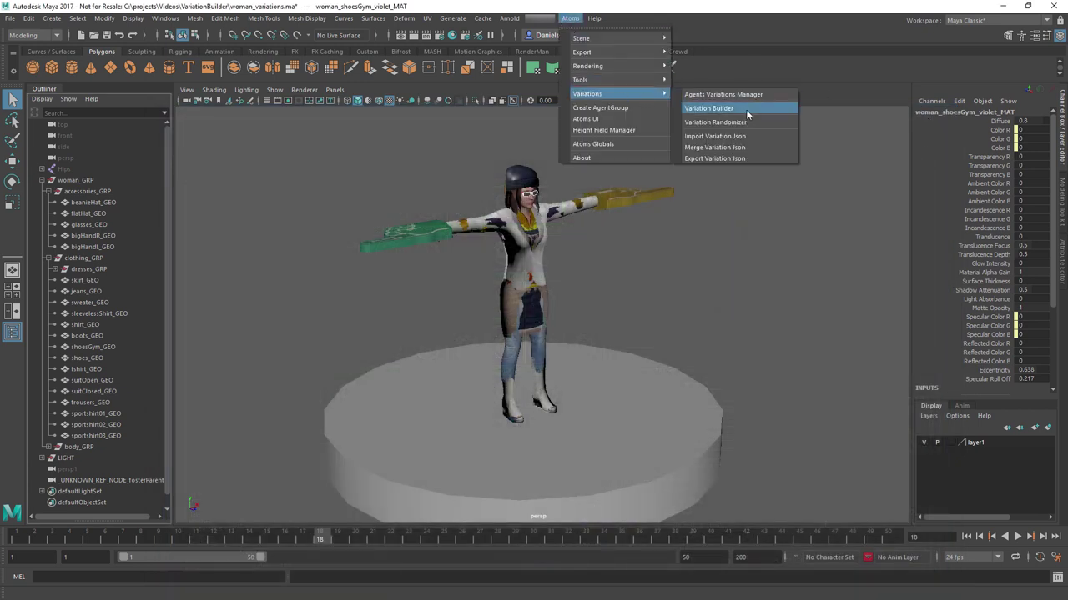
{"action": "left_click", "coordinate": [736, 132]}
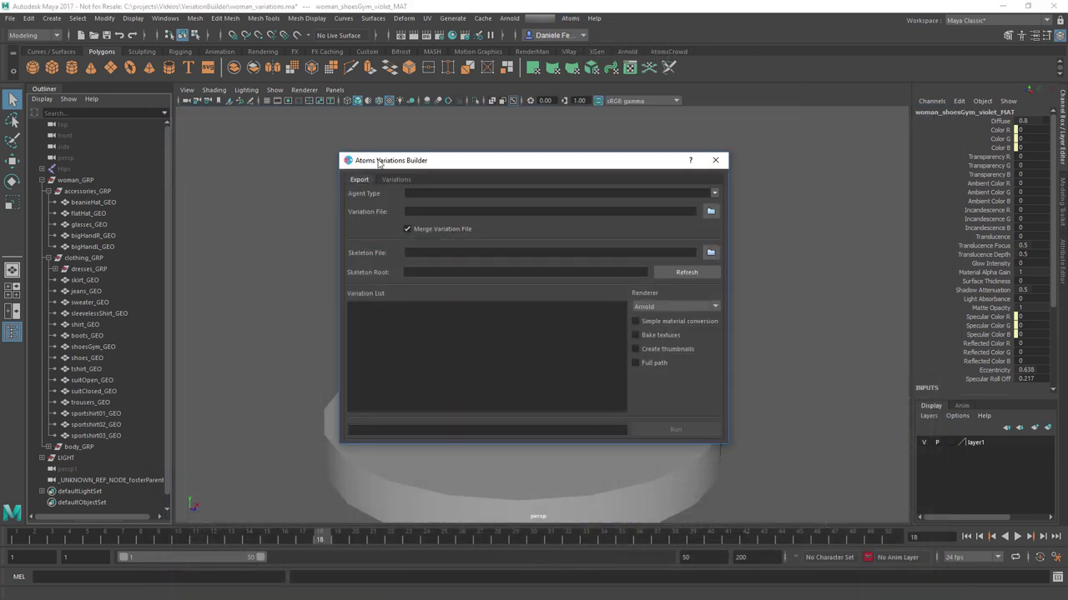
{"action": "left_click_drag", "start_coordinate": [393, 164], "coordinate": [355, 152]}
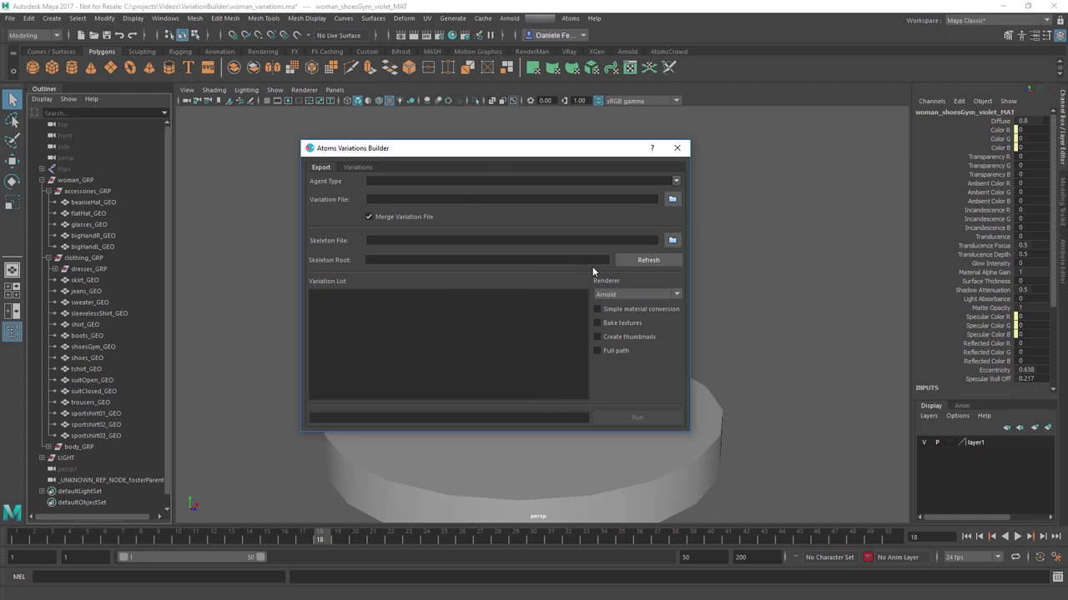
Show the Variations settings of the builder, enlarge the window and widen the empty variation list area
{"action": "left_click", "coordinate": [368, 166]}
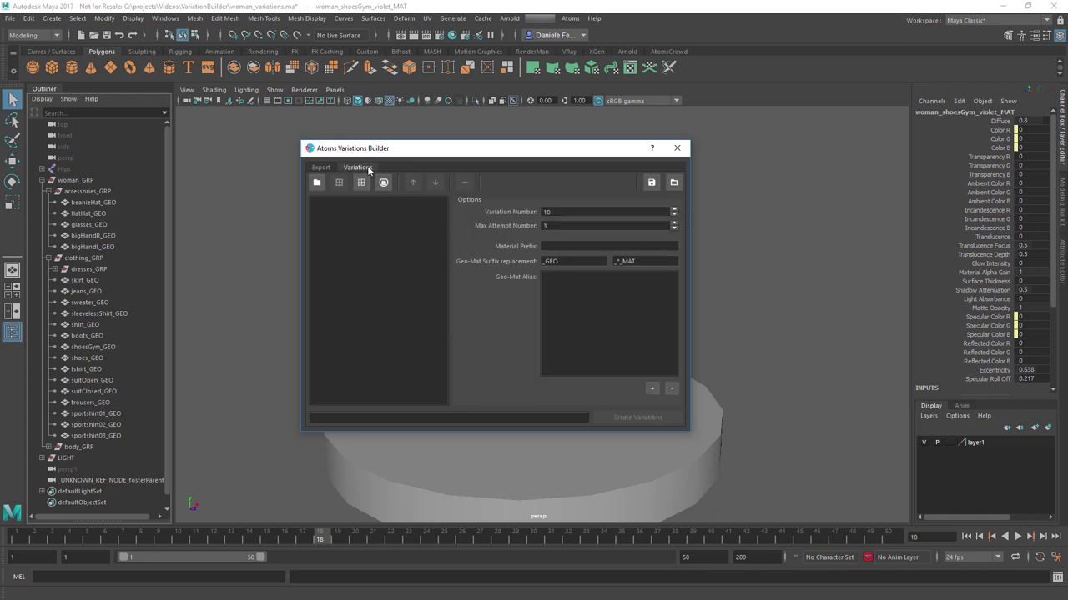
{"action": "left_click_drag", "start_coordinate": [385, 158], "coordinate": [335, 163]}
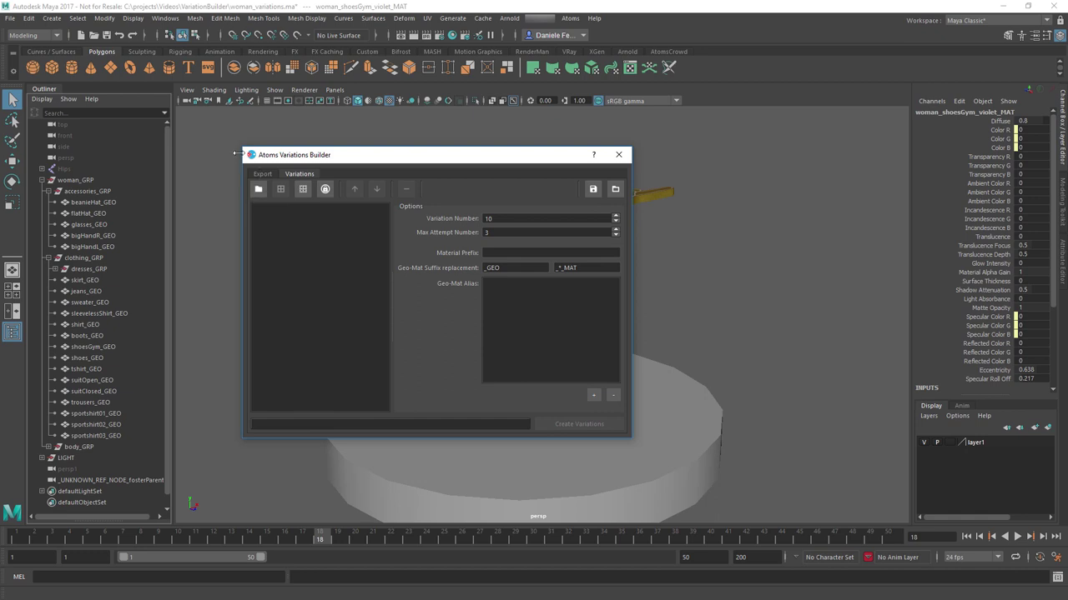
{"action": "left_click_drag", "start_coordinate": [243, 149], "coordinate": [190, 114]}
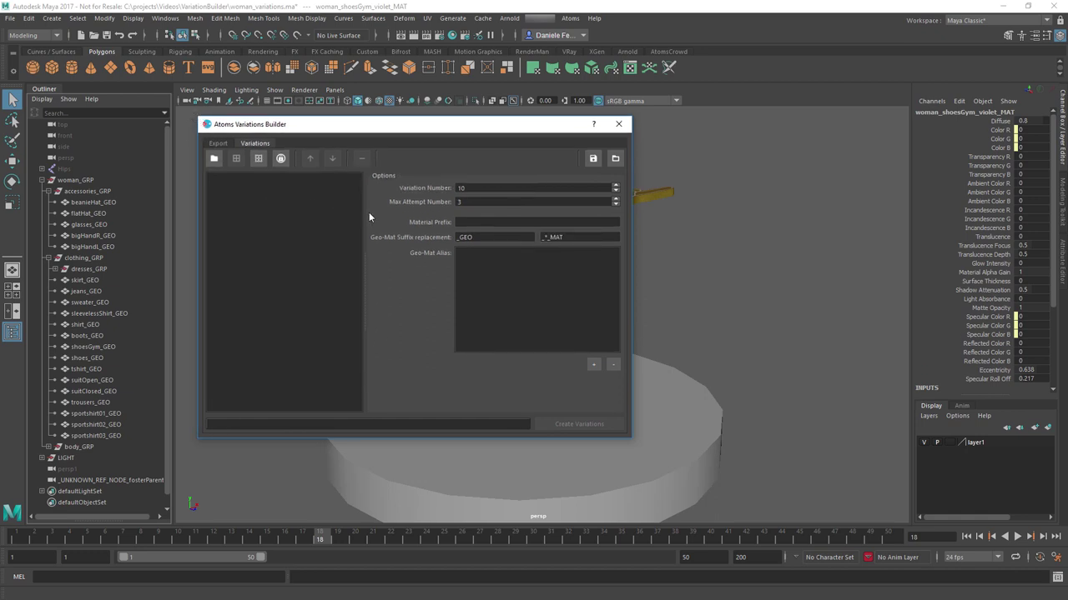
{"action": "left_click_drag", "start_coordinate": [364, 212], "coordinate": [385, 212]}
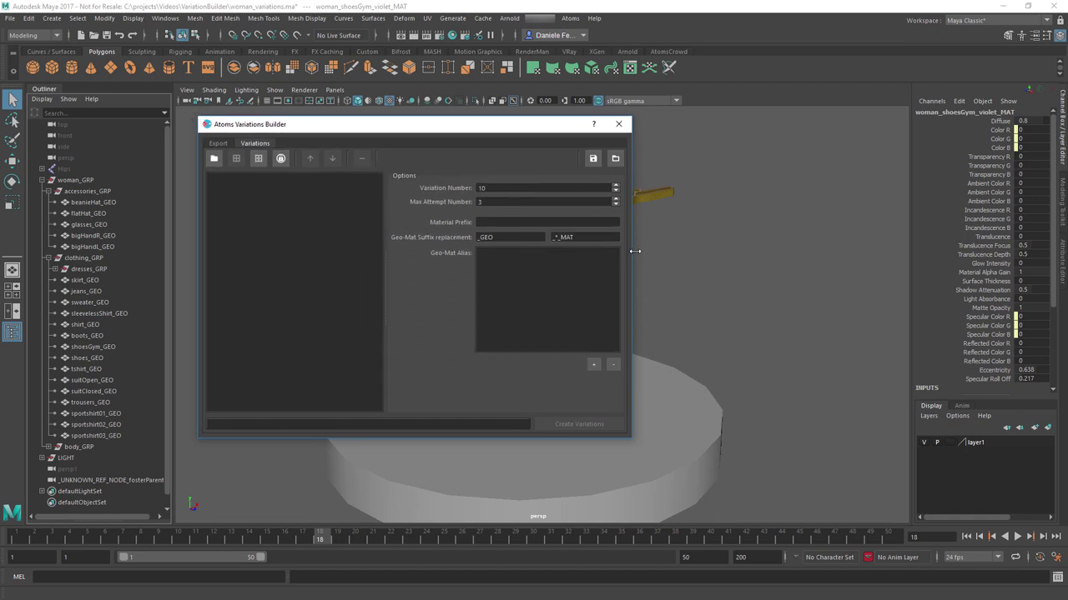
{"action": "left_click_drag", "start_coordinate": [632, 251], "coordinate": [730, 250]}
{"action": "mouse_move", "coordinate": [429, 245]}
{"action": "left_mouse_down"}
{"action": "mouse_move", "coordinate": [448, 239]}
{"action": "mouse_move", "coordinate": [438, 242]}
{"action": "left_mouse_up"}
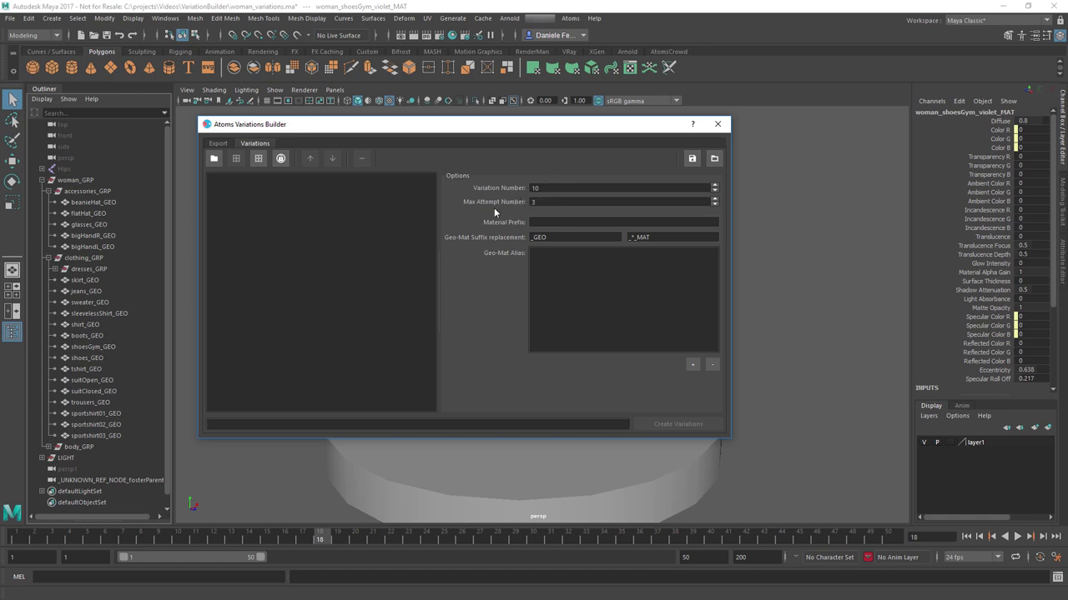
Examine the Material Prefix option and the _GEO and _*_MAT Geo-Mat Suffix replacement patterns
{"action": "left_click", "coordinate": [538, 224]}
{"action": "double_click", "coordinate": [542, 238]}
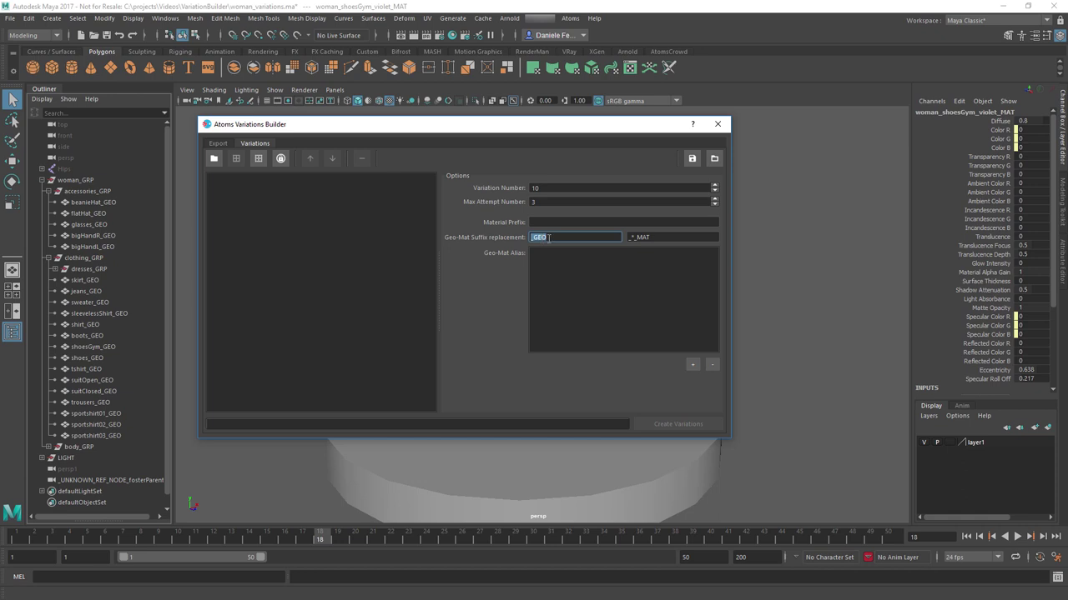
{"action": "left_click", "coordinate": [657, 238]}
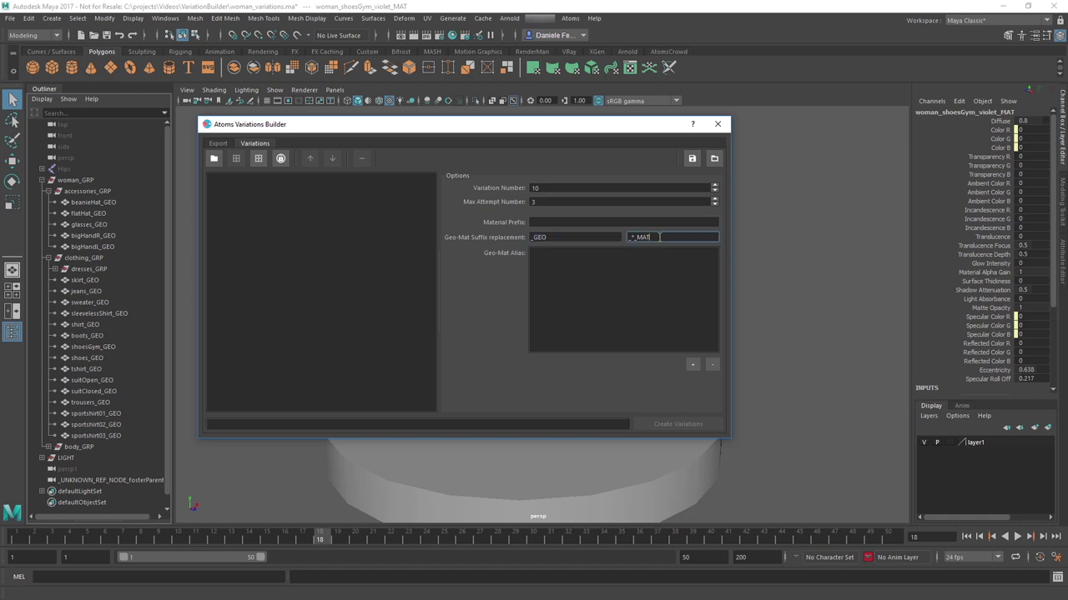
{"action": "left_click", "coordinate": [644, 240]}
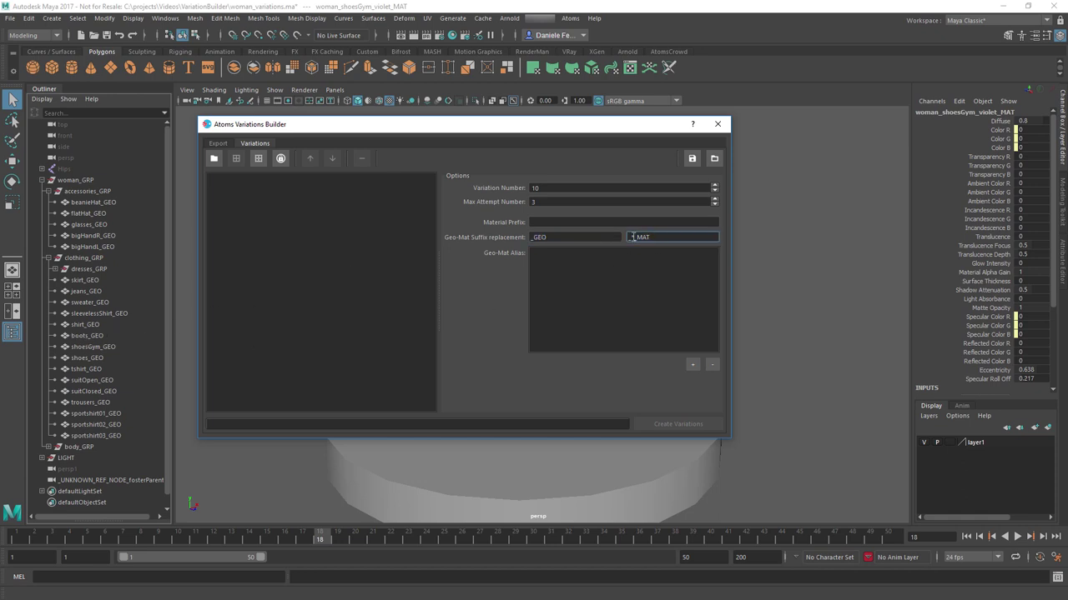
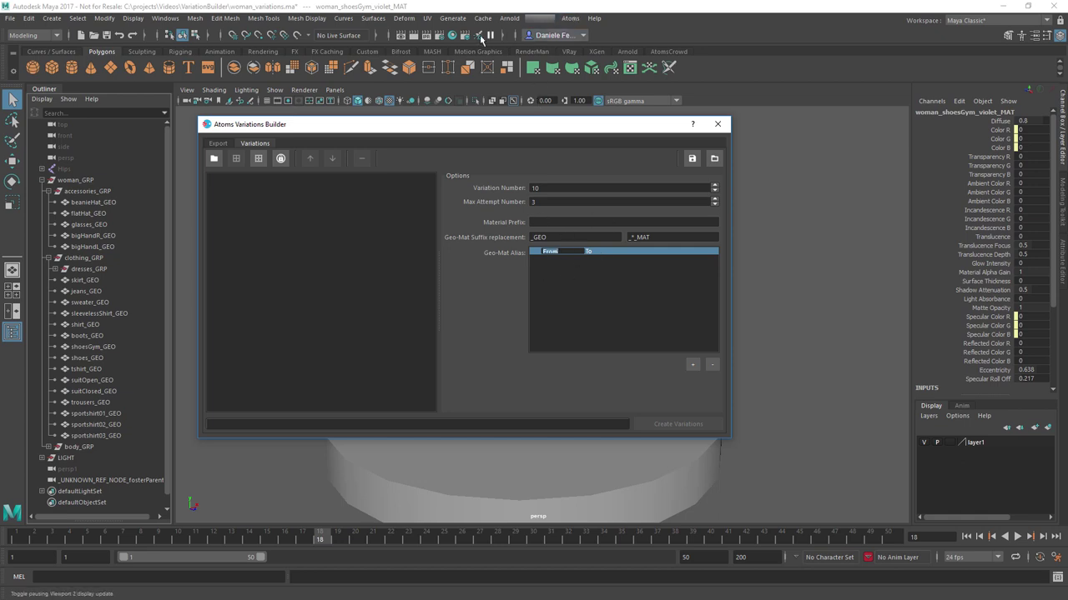
Look through the scene's materials in the Hypershade for the suit material names, then clear its window away from the Variations Builder
{"action": "left_click", "coordinate": [452, 35]}
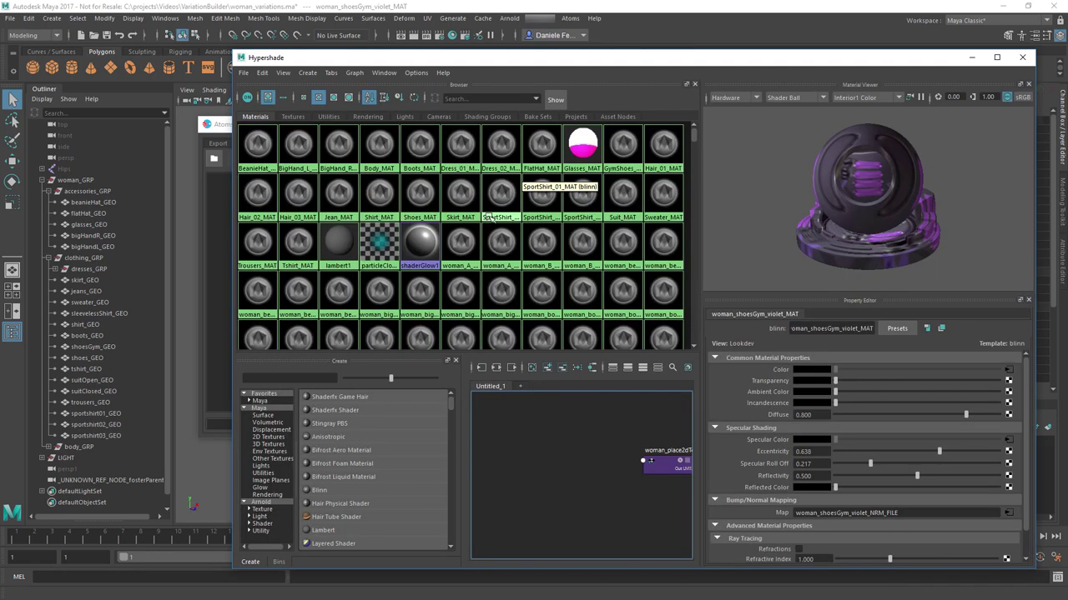
{"action": "scroll", "coordinate": [533, 309], "scroll_direction": "down", "scroll_amount": 2}
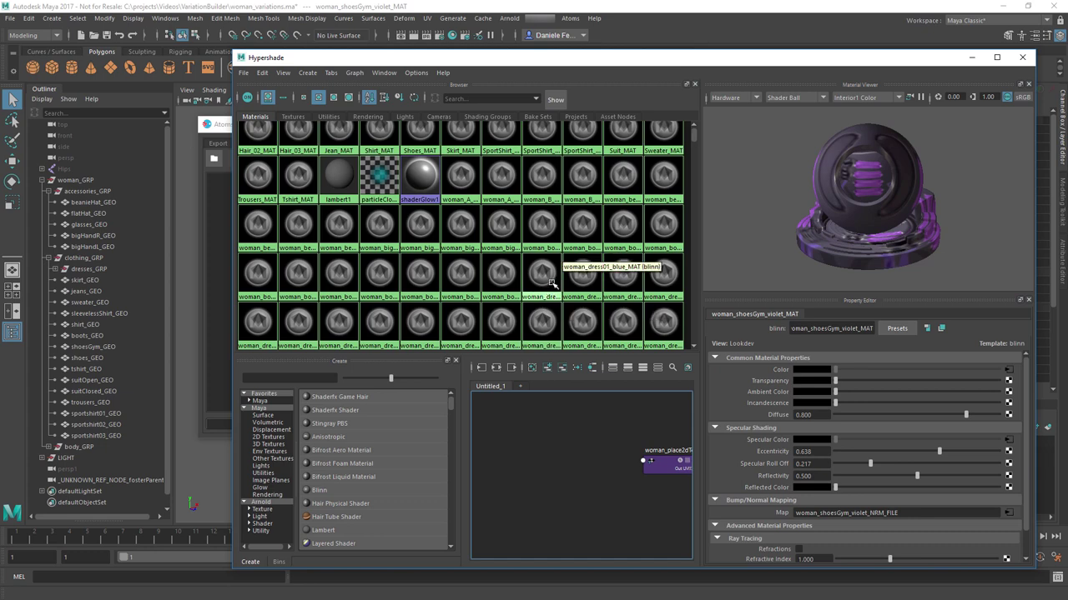
{"action": "scroll", "coordinate": [538, 282], "scroll_direction": "down", "scroll_amount": 5}
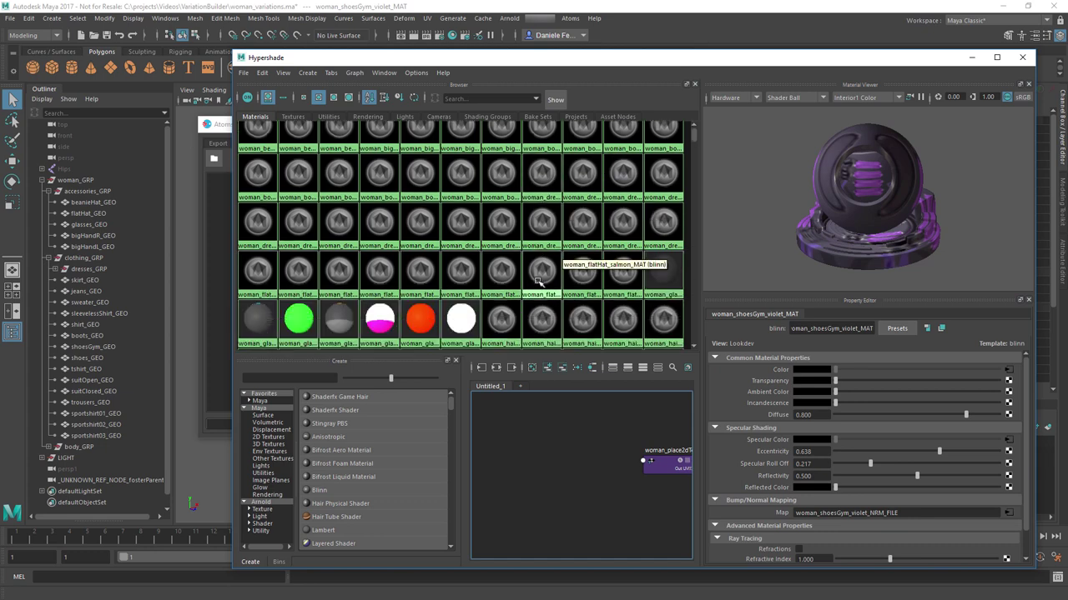
{"action": "scroll", "coordinate": [550, 284], "scroll_direction": "down", "scroll_amount": 8}
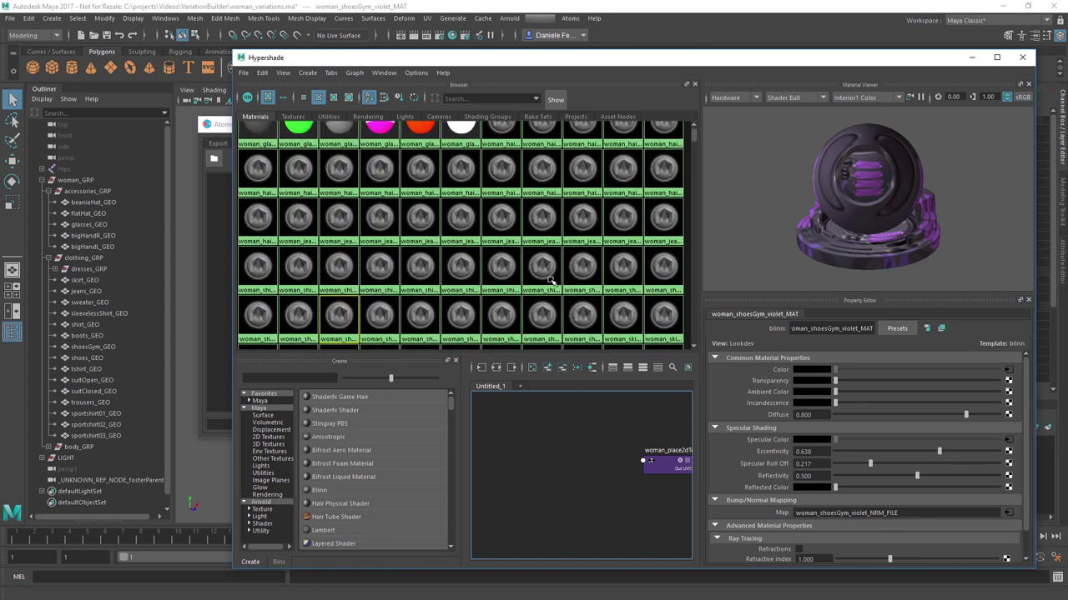
{"action": "scroll", "coordinate": [560, 271], "scroll_direction": "down", "scroll_amount": 2}
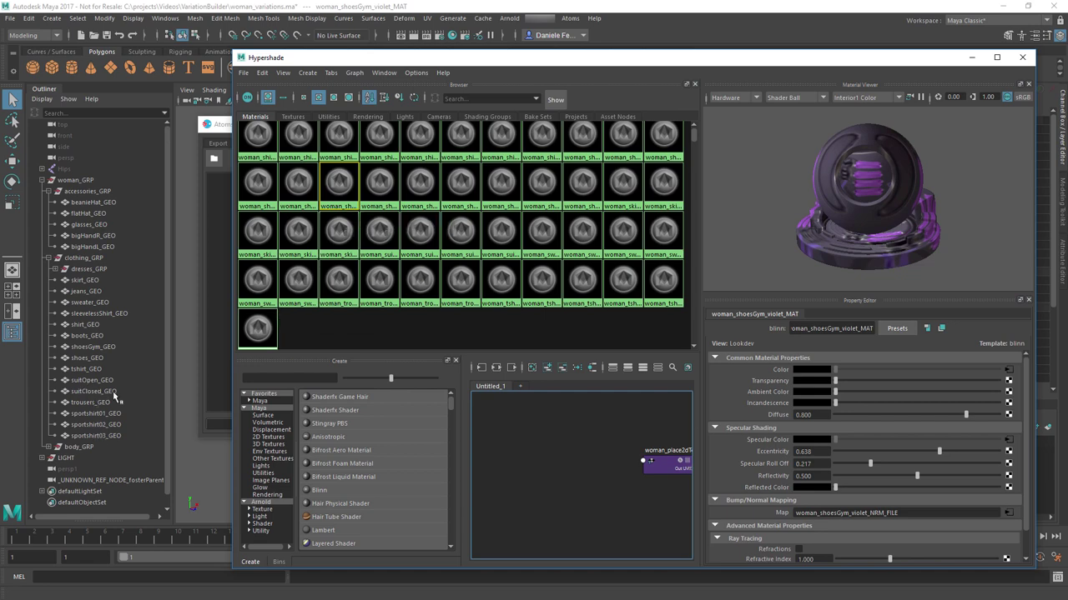
{"action": "left_click_drag", "start_coordinate": [498, 62], "coordinate": [0, 103]}
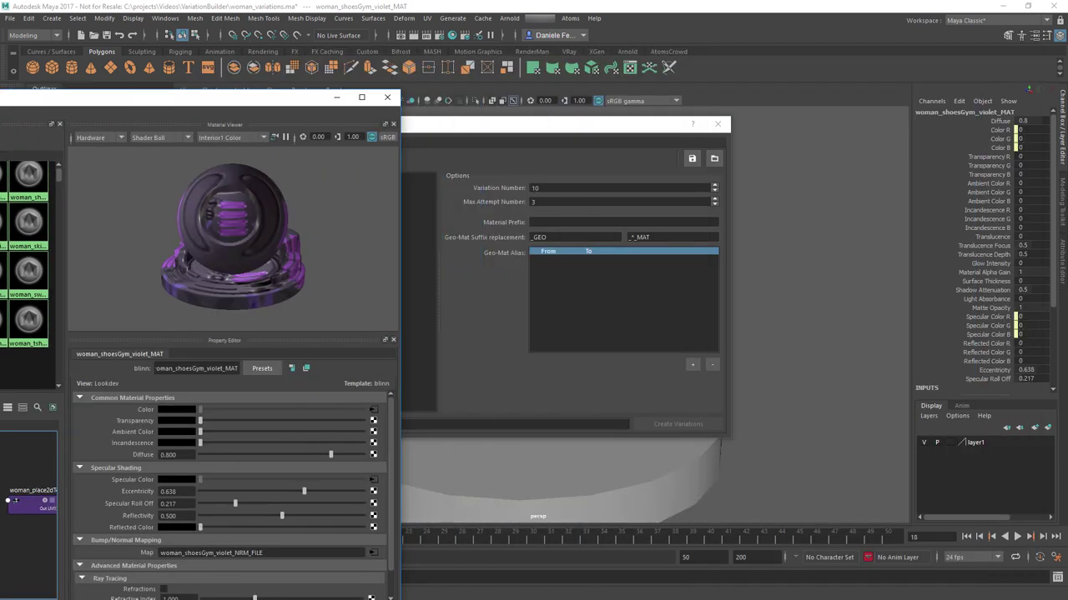
{"action": "left_click", "coordinate": [550, 252]}
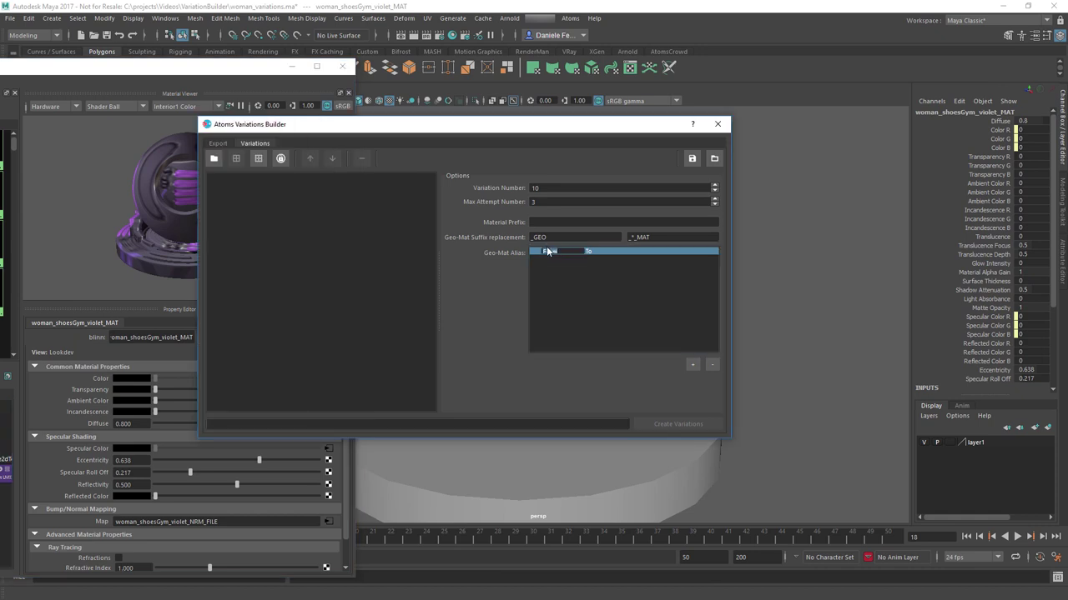
{"action": "left_click", "coordinate": [295, 74]}
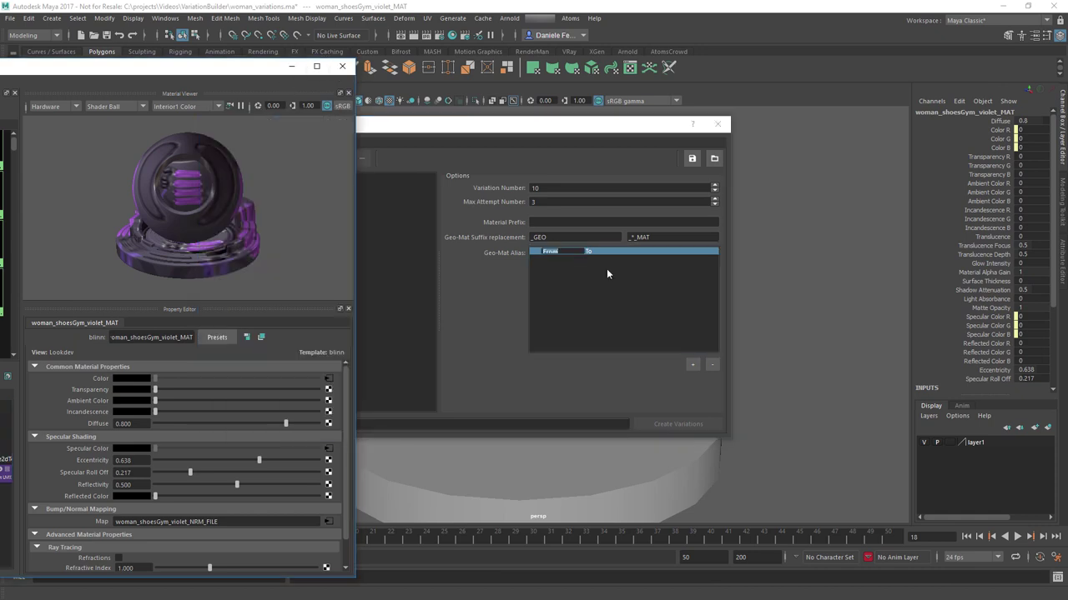
Map the geometry name suitClosed to the material name suit in the Geo-Mat Alias list and compare it with the suffix replacement patterns
{"action": "left_click", "coordinate": [566, 251]}
{"action": "type", "text": "Suff"}
{"action": "key", "text": "BackSpace"}
{"action": "key", "text": "BackSpace"}
{"action": "key", "text": "BackSpace"}
{"action": "key", "text": "BackSpace"}
{"action": "key", "text": "BackSpace"}
{"action": "type", "text": "suffClosed"}
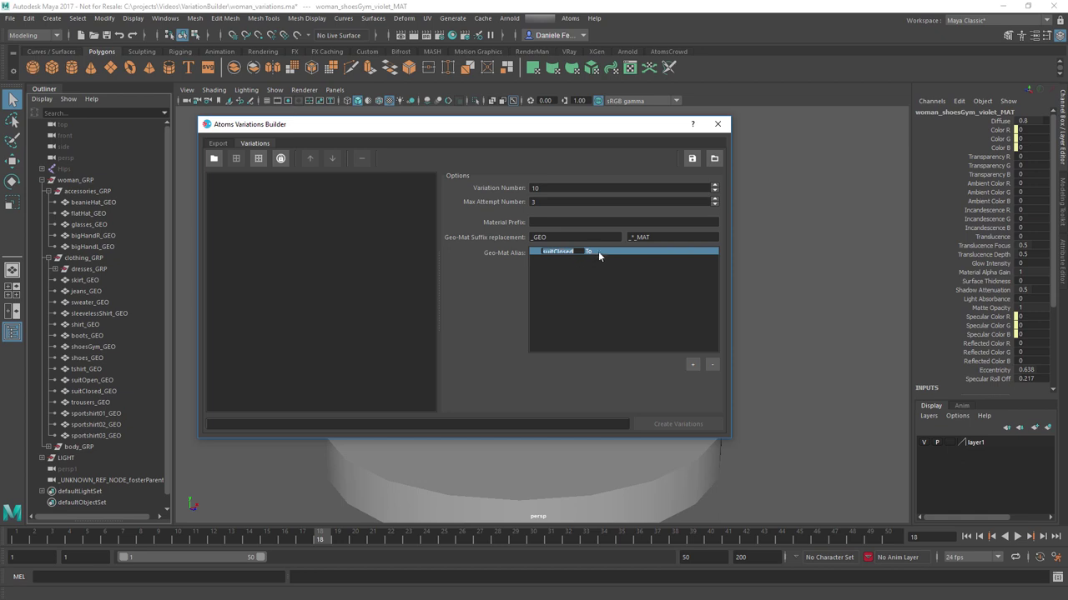
{"action": "double_click", "coordinate": [597, 252]}
{"action": "type", "text": "suff"}
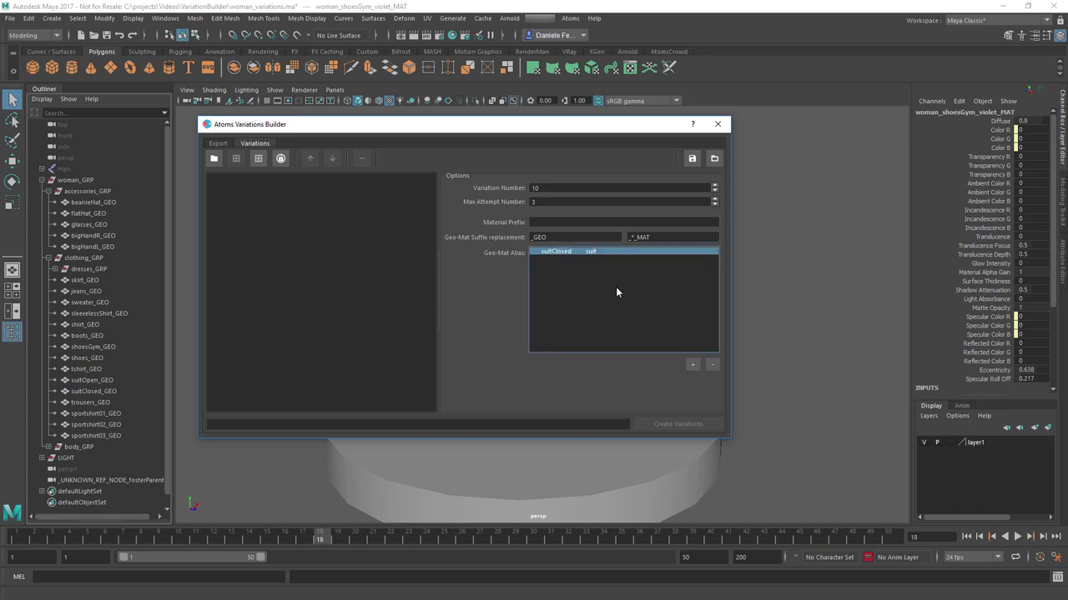
{"action": "key", "text": "Return"}
{"action": "left_click", "coordinate": [556, 250]}
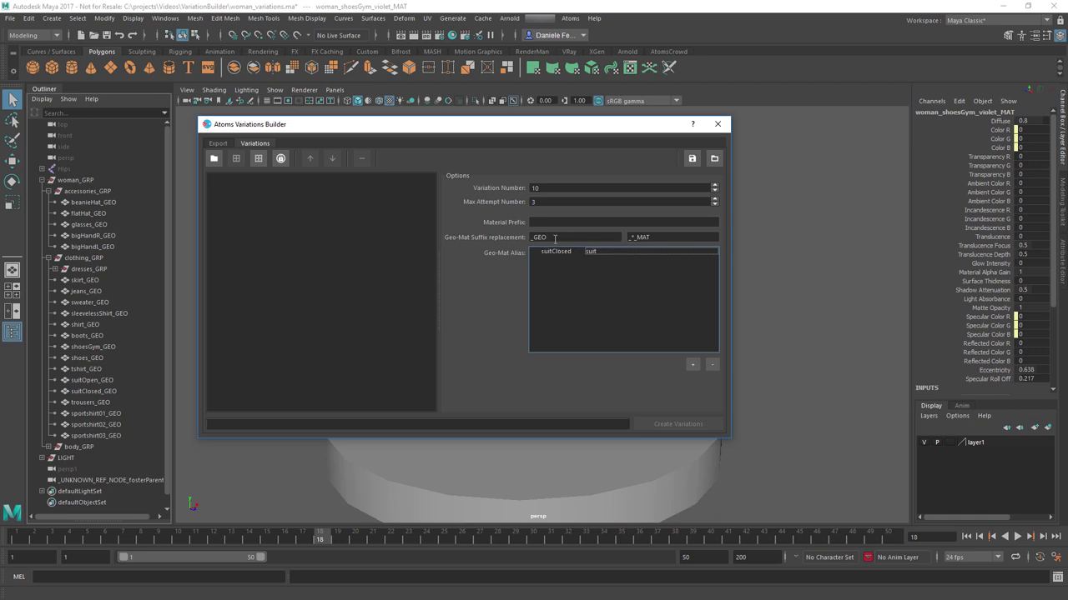
{"action": "double_click", "coordinate": [541, 236]}
{"action": "double_click", "coordinate": [636, 237]}
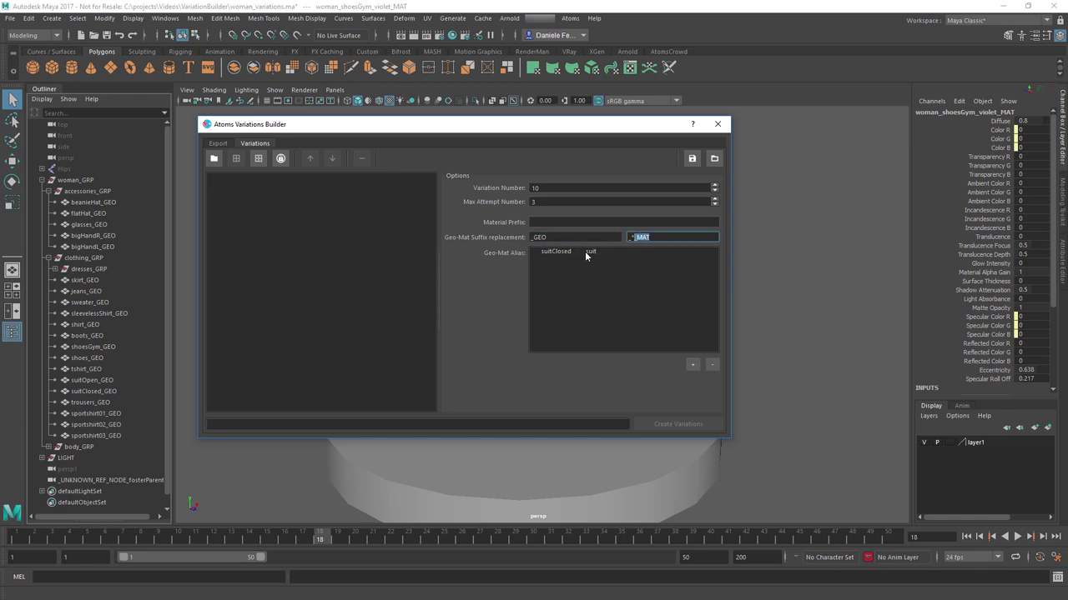
Add a second Geo-Mat alias that maps suitOpen to suit
{"action": "left_click", "coordinate": [692, 364]}
{"action": "left_click", "coordinate": [568, 259]}
{"action": "left_click", "coordinate": [557, 259]}
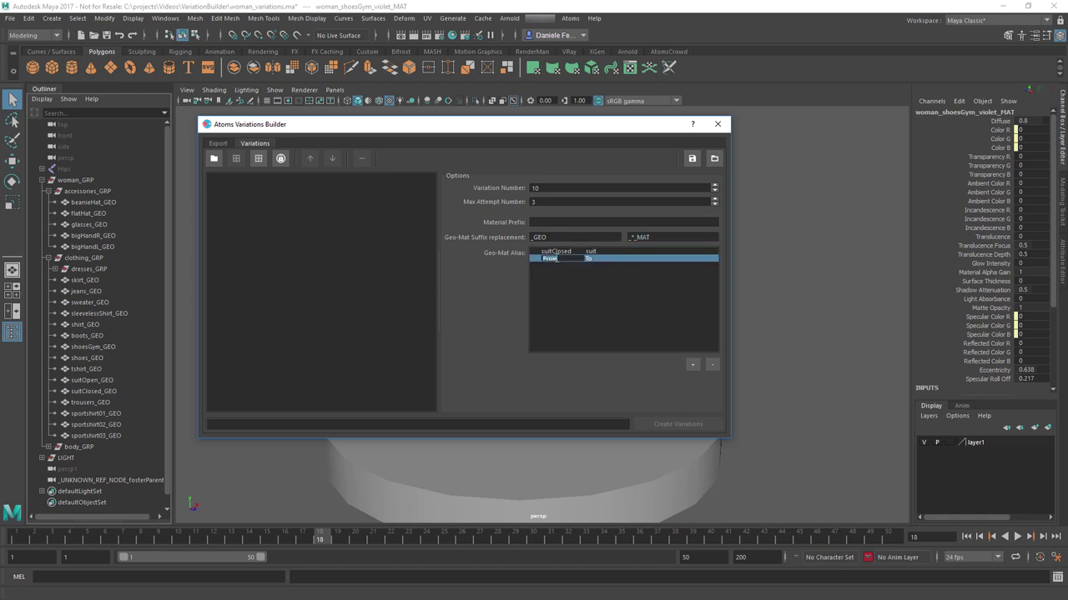
{"action": "type", "text": "s"}
{"action": "key", "text": "BackSpace"}
{"action": "key", "text": "BackSpace"}
{"action": "type", "text": "tOpen"}
{"action": "key", "text": "Return"}
{"action": "double_click", "coordinate": [590, 259]}
{"action": "type", "text": "suit"}
{"action": "key", "text": "Return"}
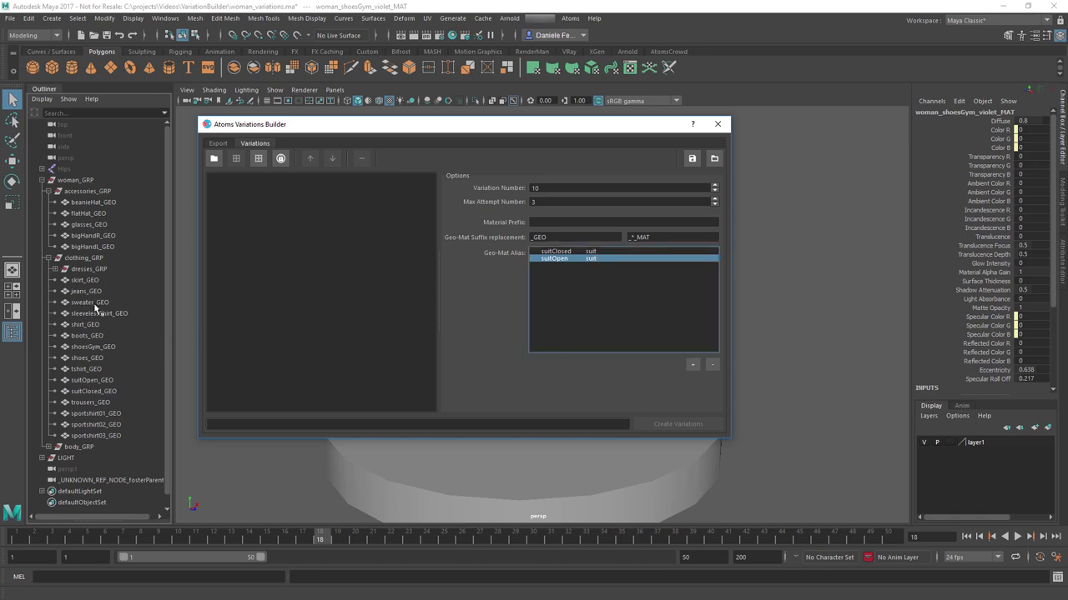
Remove both suit aliases from the Geo-Mat Alias list
{"action": "left_click", "coordinate": [593, 252], "text": "shift"}
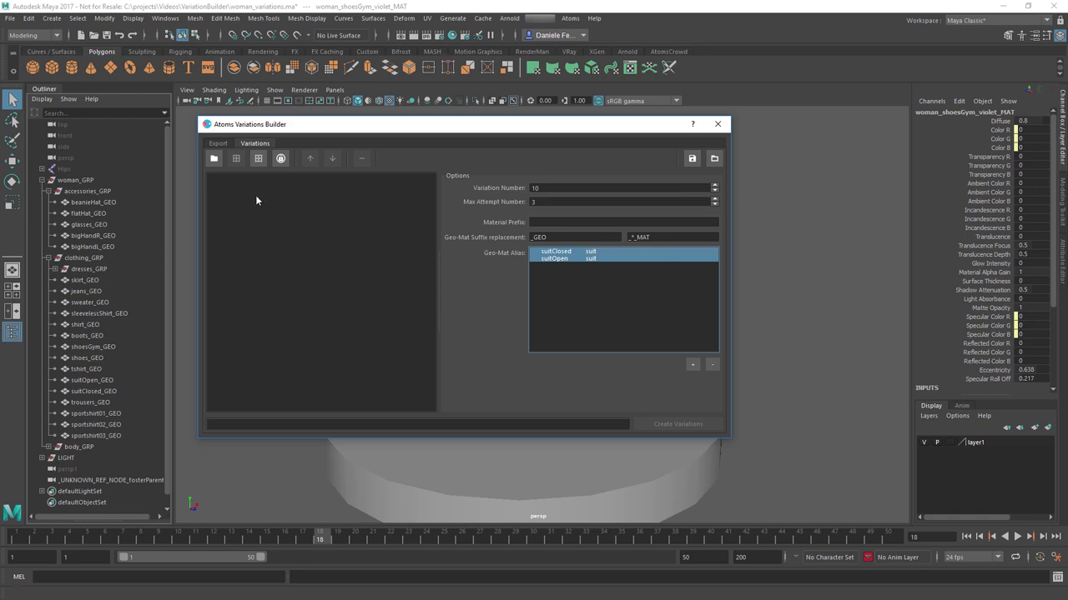
{"action": "left_click", "coordinate": [711, 365]}
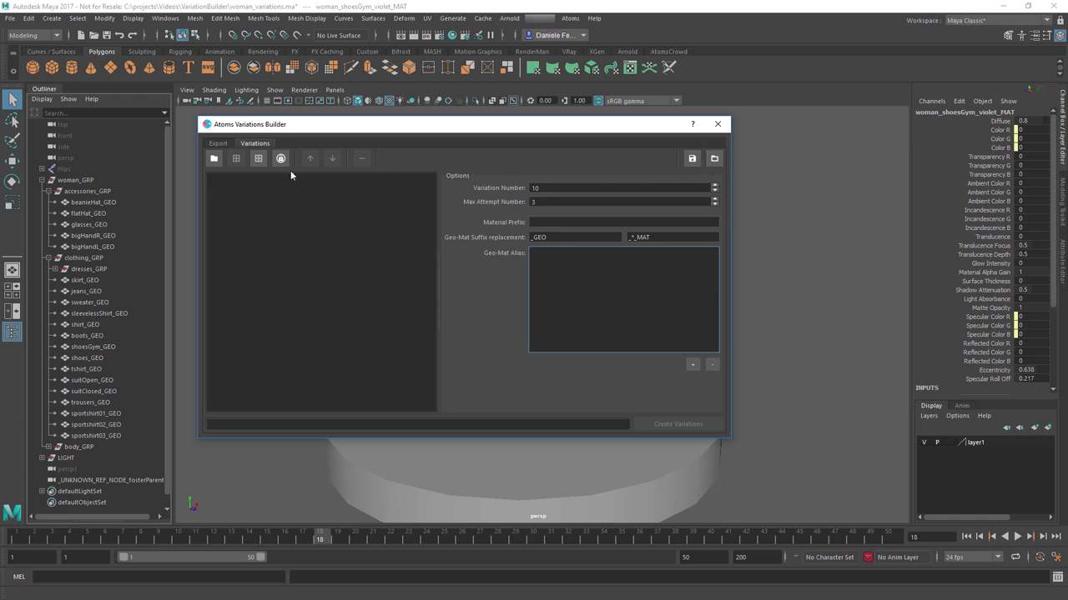
Widen the variation list slightly, add a new variation type and name it Variation1
{"action": "left_click_drag", "start_coordinate": [437, 222], "coordinate": [447, 222]}
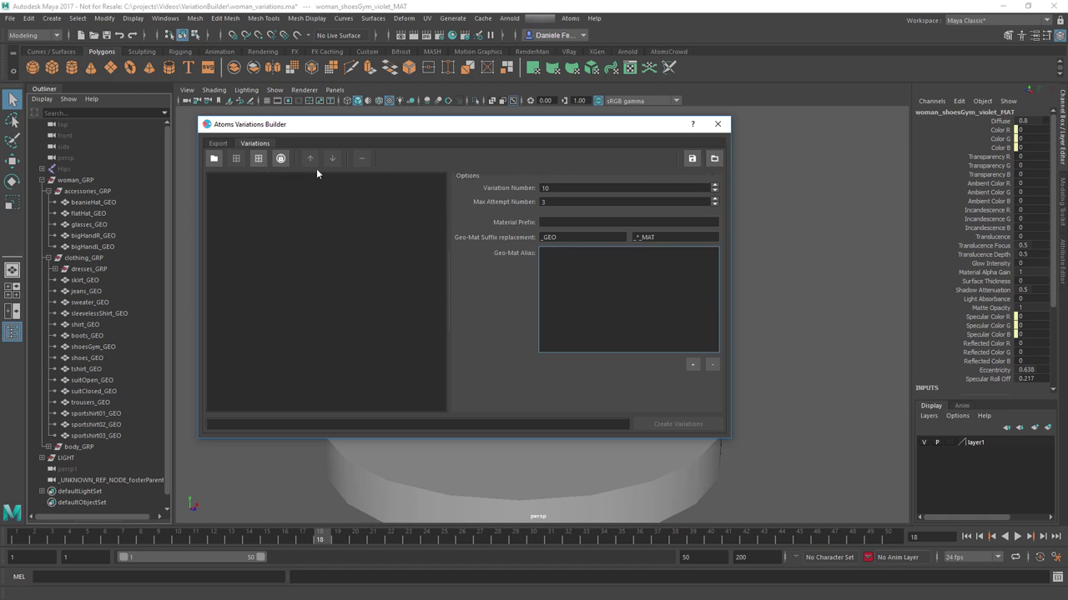
{"action": "left_click", "coordinate": [214, 160]}
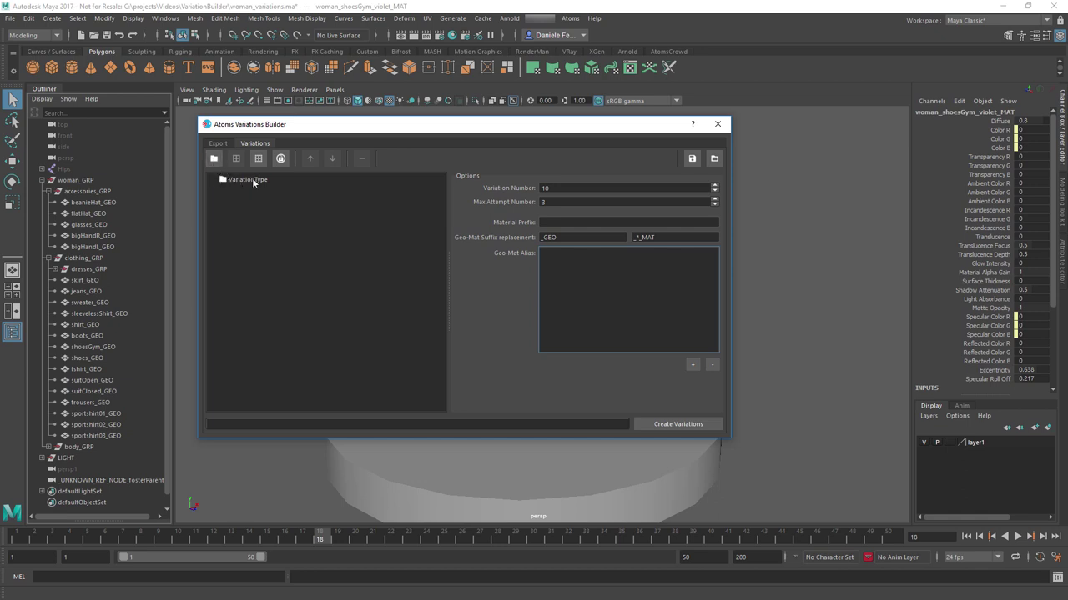
{"action": "left_click", "coordinate": [252, 179]}
{"action": "double_click", "coordinate": [252, 179]}
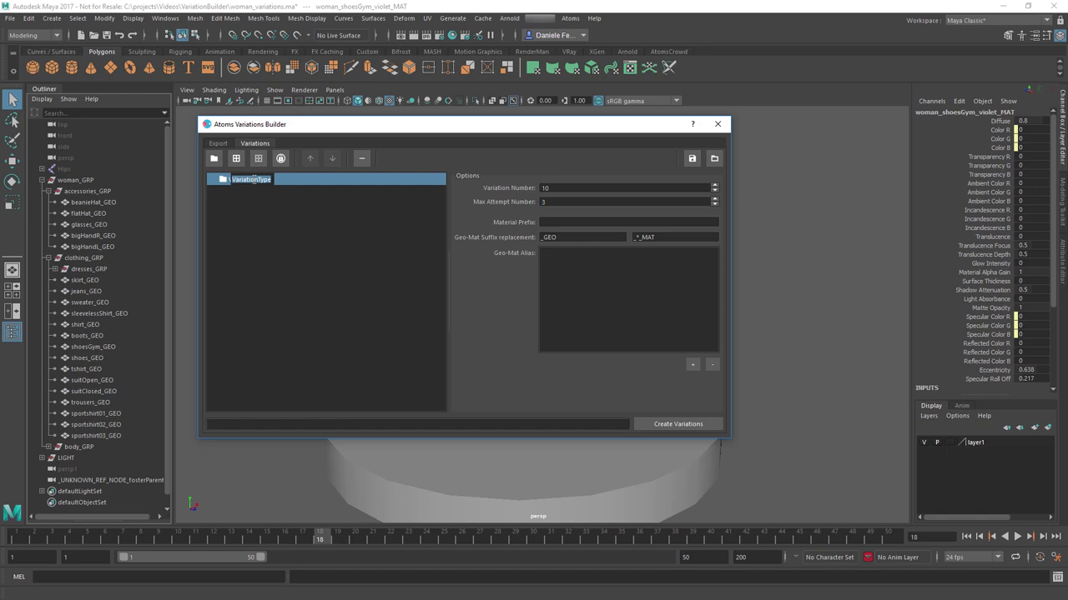
{"action": "type", "text": "Variation1"}
{"action": "key", "text": "Return"}
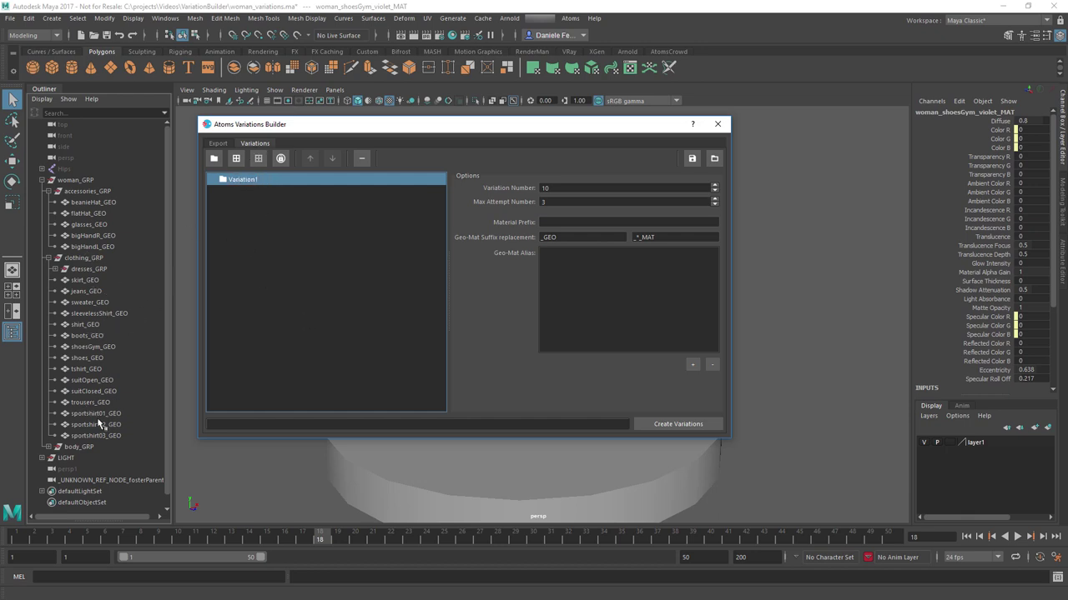
Expand body_GRP in the scene hierarchy and add body_GEO to Variation1
{"action": "left_click", "coordinate": [52, 448]}
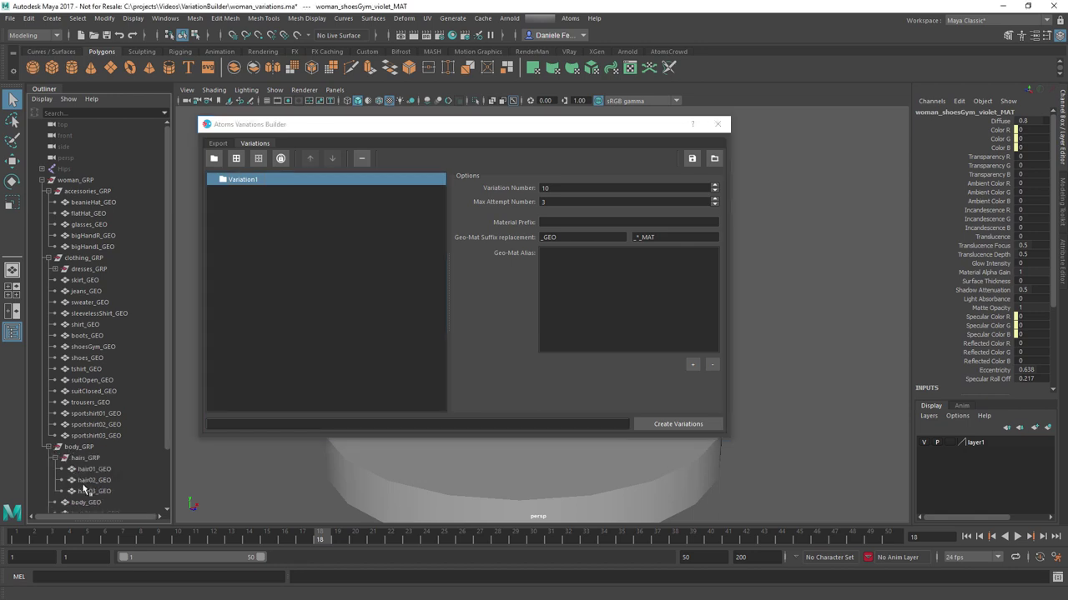
{"action": "left_click_drag", "start_coordinate": [88, 501], "coordinate": [255, 183]}
{"action": "left_click_drag", "start_coordinate": [267, 143], "coordinate": [246, 178]}
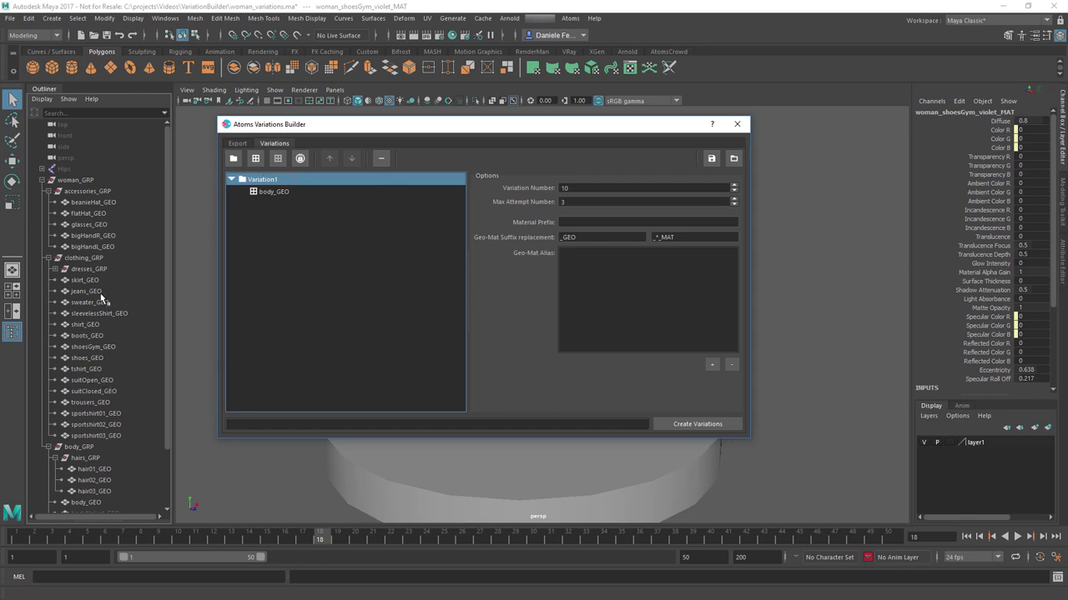
Add suitClosed_GEO, trousers_GEO, sleevelessShirt_GEO and shoes_GEO to Variation1
{"action": "left_click", "coordinate": [90, 392]}
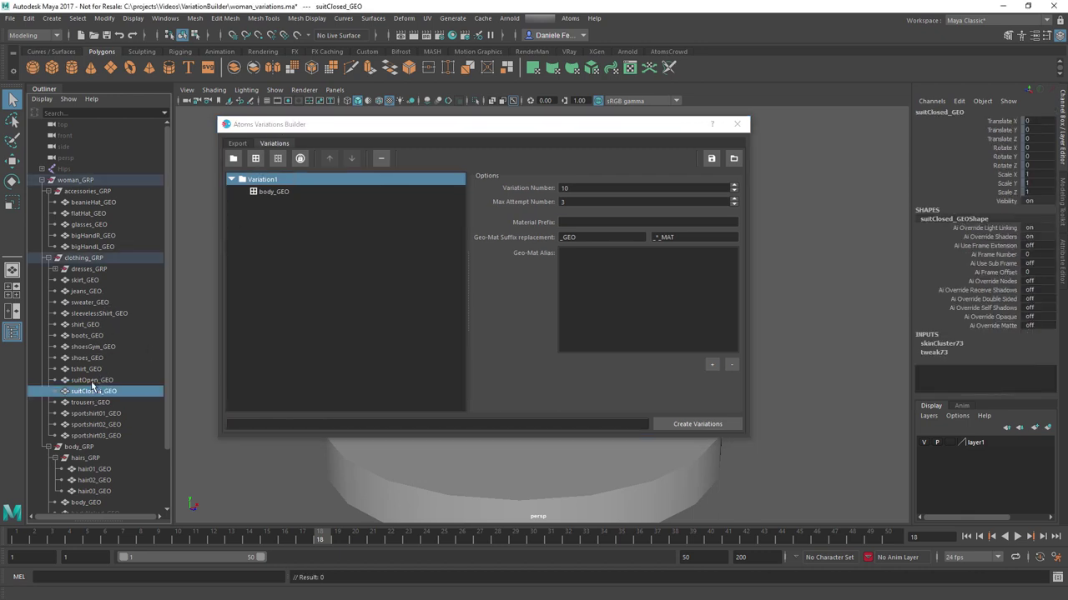
{"action": "left_click", "coordinate": [92, 402], "text": "ctrl"}
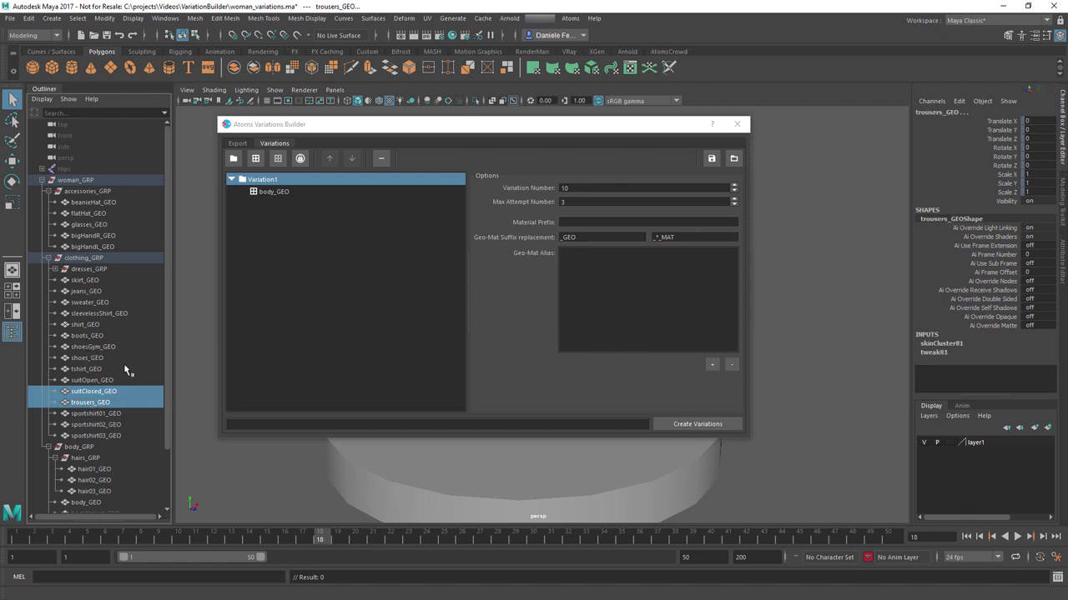
{"action": "left_click", "coordinate": [95, 313], "text": "ctrl"}
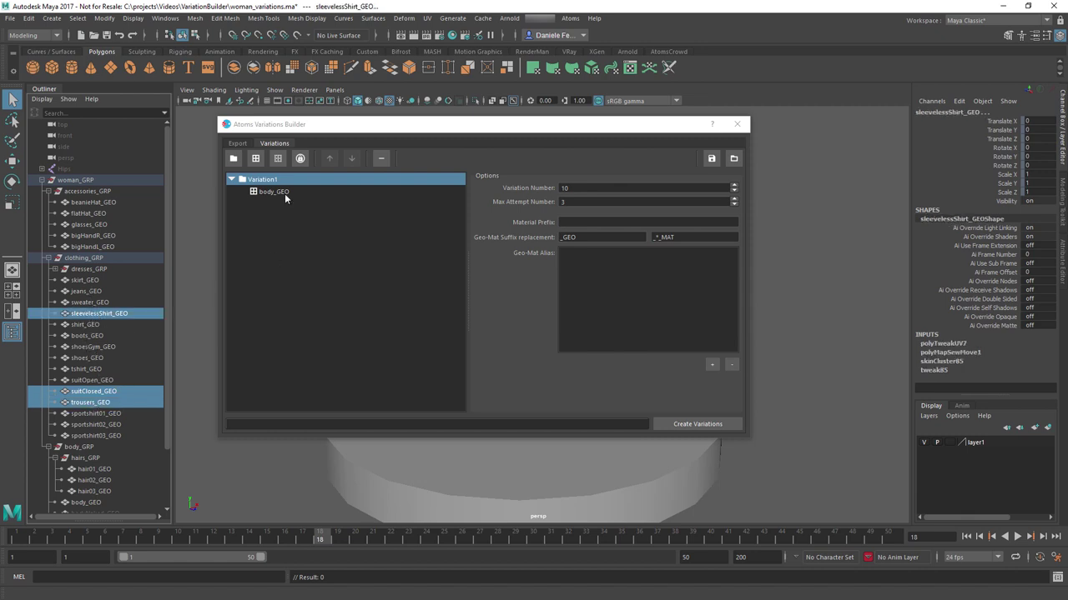
{"action": "left_click", "coordinate": [88, 358], "text": "ctrl"}
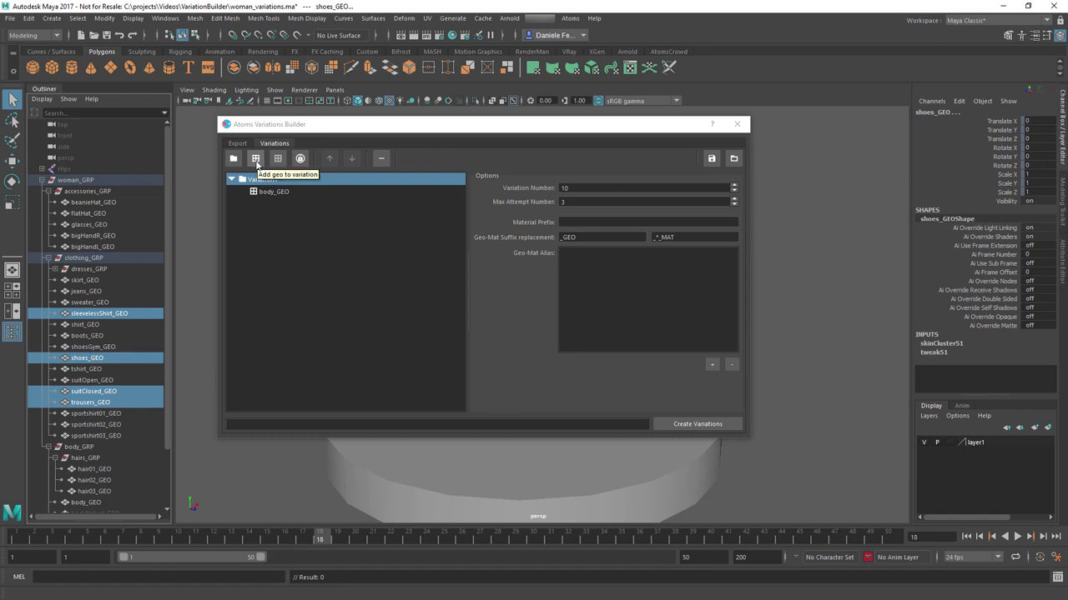
{"action": "left_click", "coordinate": [256, 159]}
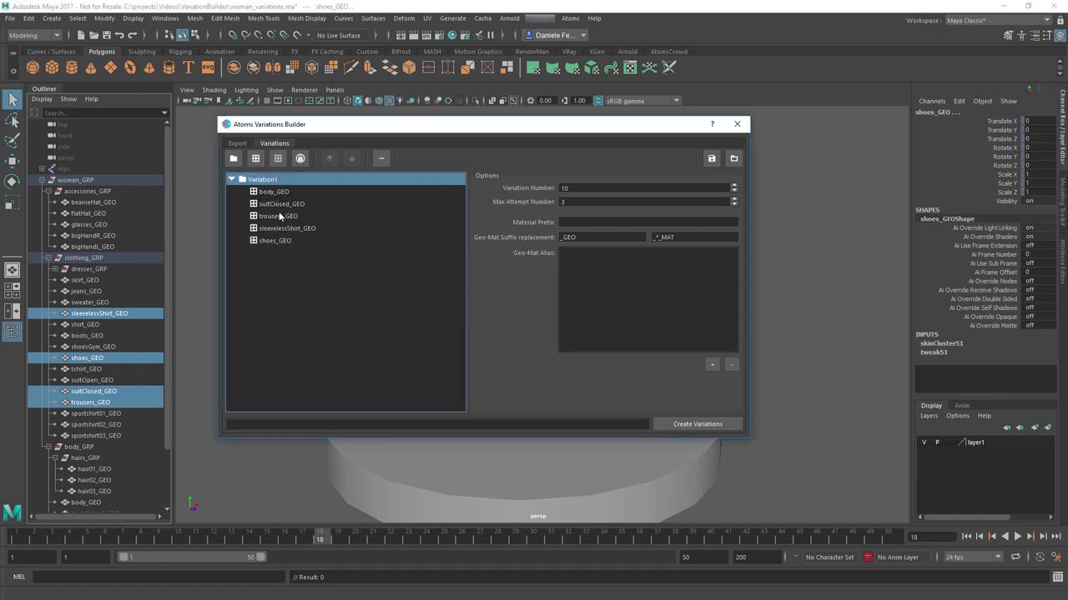
Move body_GEO down in the Variation1 geometry order and back up
{"action": "left_click", "coordinate": [275, 193]}
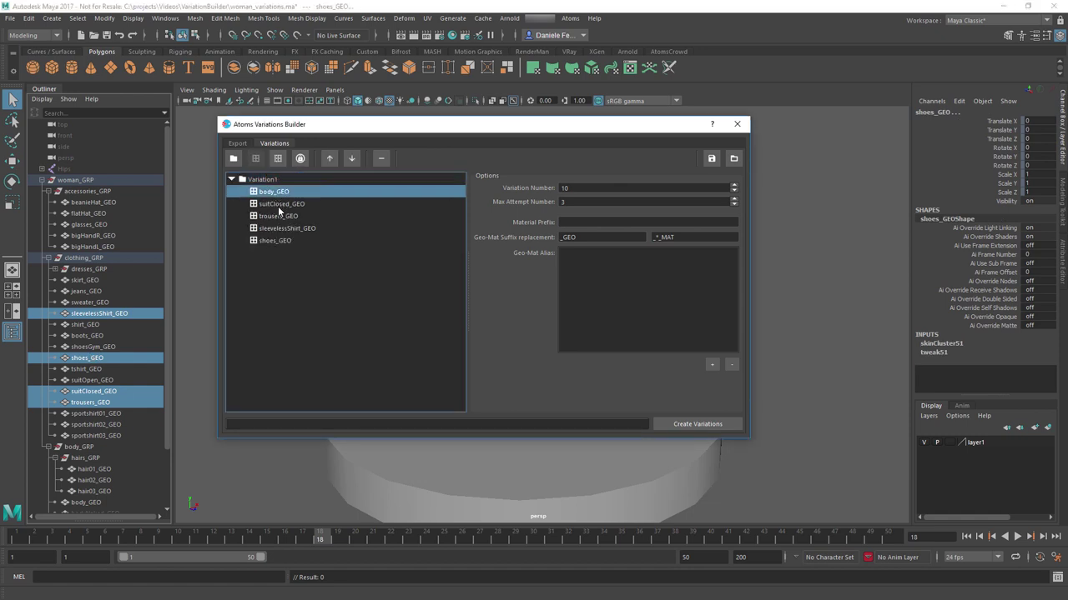
{"action": "left_click", "coordinate": [352, 161]}
{"action": "left_click", "coordinate": [329, 160]}
Add an extra geometry group to the variation list and name it Hairs
{"action": "left_click", "coordinate": [278, 159]}
{"action": "left_click", "coordinate": [232, 253]}
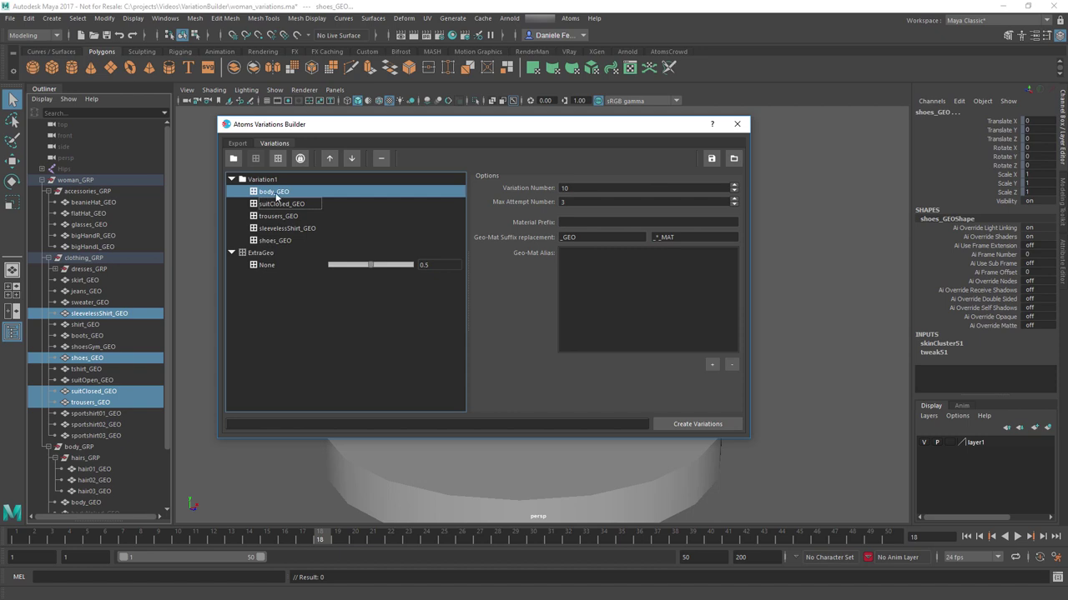
{"action": "left_click", "coordinate": [266, 253]}
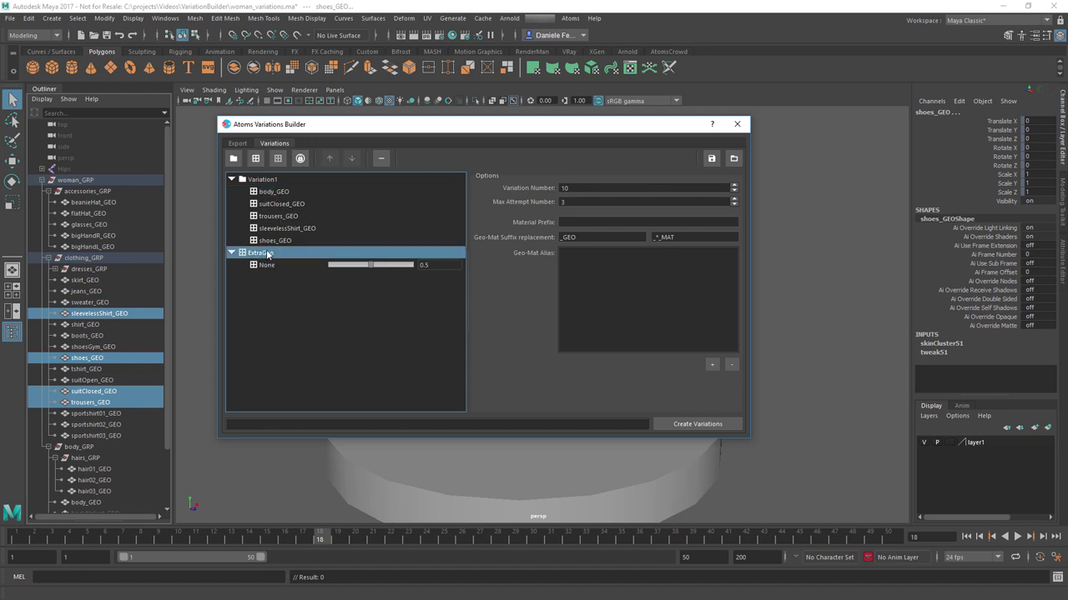
{"action": "double_click", "coordinate": [267, 254]}
{"action": "type", "text": "Hair"}
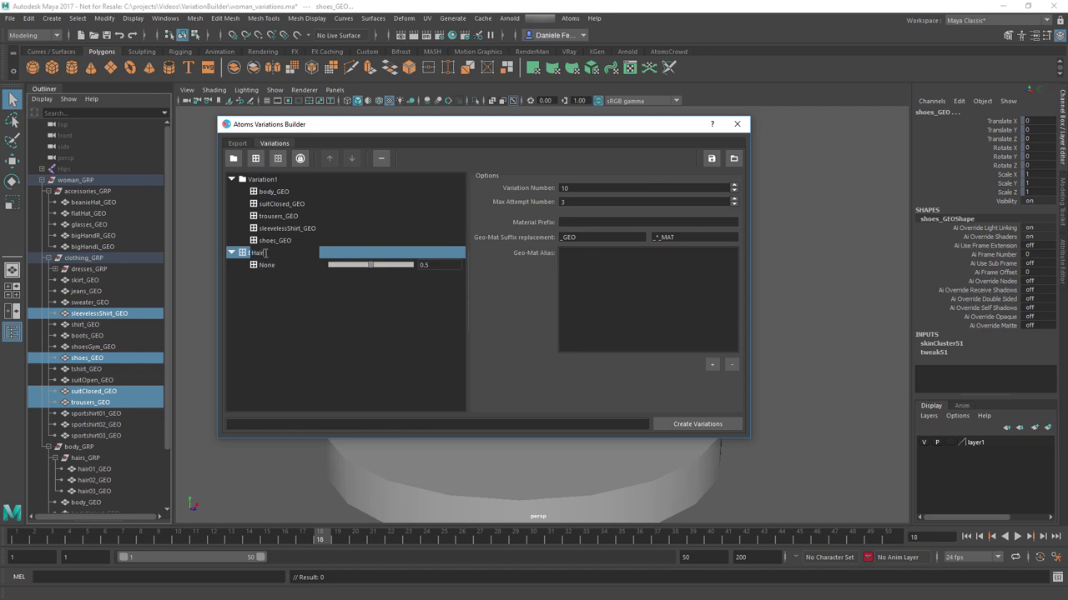
{"action": "key", "text": "Return"}
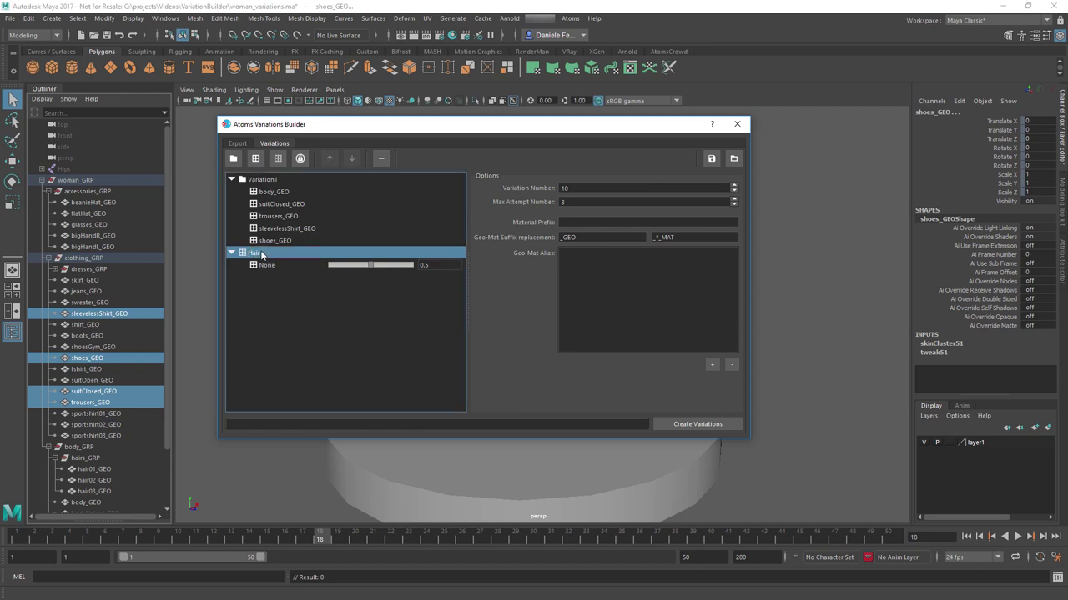
{"action": "double_click", "coordinate": [266, 252]}
{"action": "type", "text": "Hairs"}
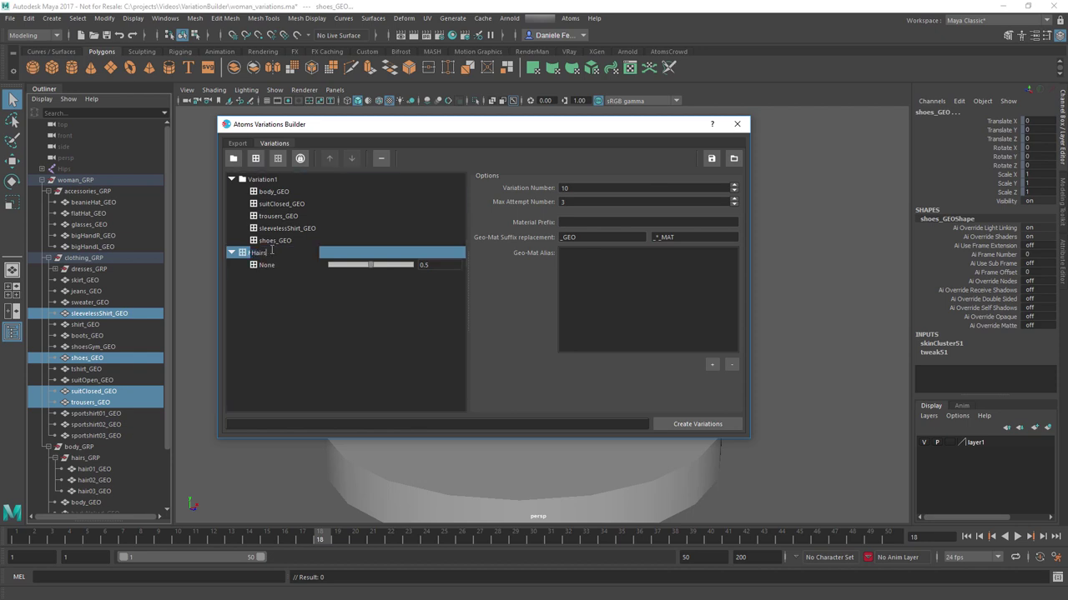
{"action": "key", "text": "Return"}
Add hair01_GEO, hair02_GEO and hair03_GEO to the Hairs group
{"action": "left_click", "coordinate": [93, 469]}
{"action": "left_click", "coordinate": [94, 492], "text": "shift"}
{"action": "left_click_drag", "start_coordinate": [89, 482], "coordinate": [267, 255]}
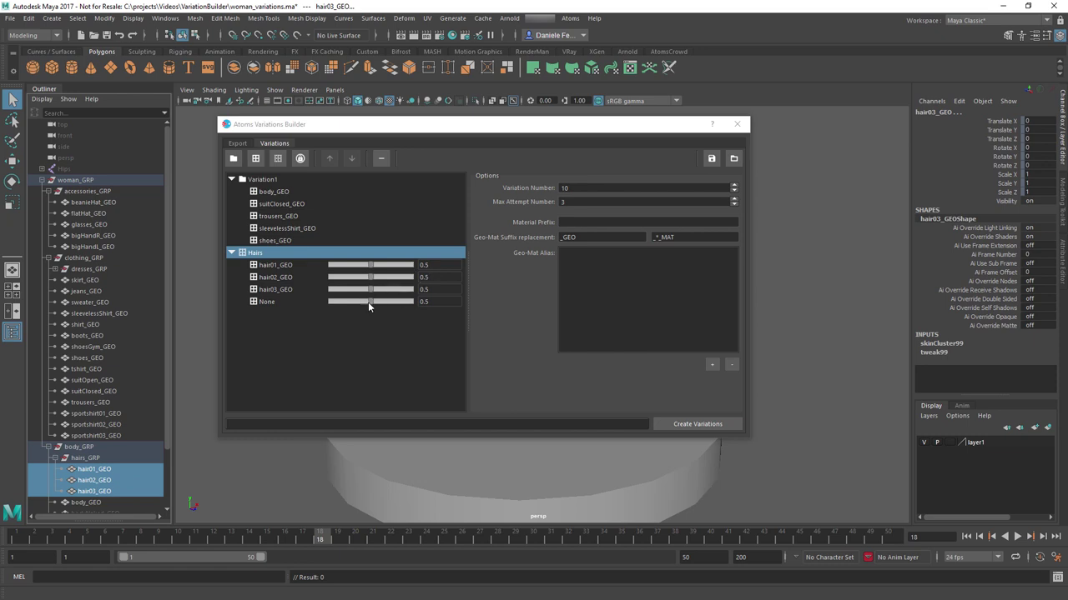
Set the weight of the None entry in the Hairs group to 0
{"action": "left_click_drag", "start_coordinate": [370, 301], "coordinate": [292, 303]}
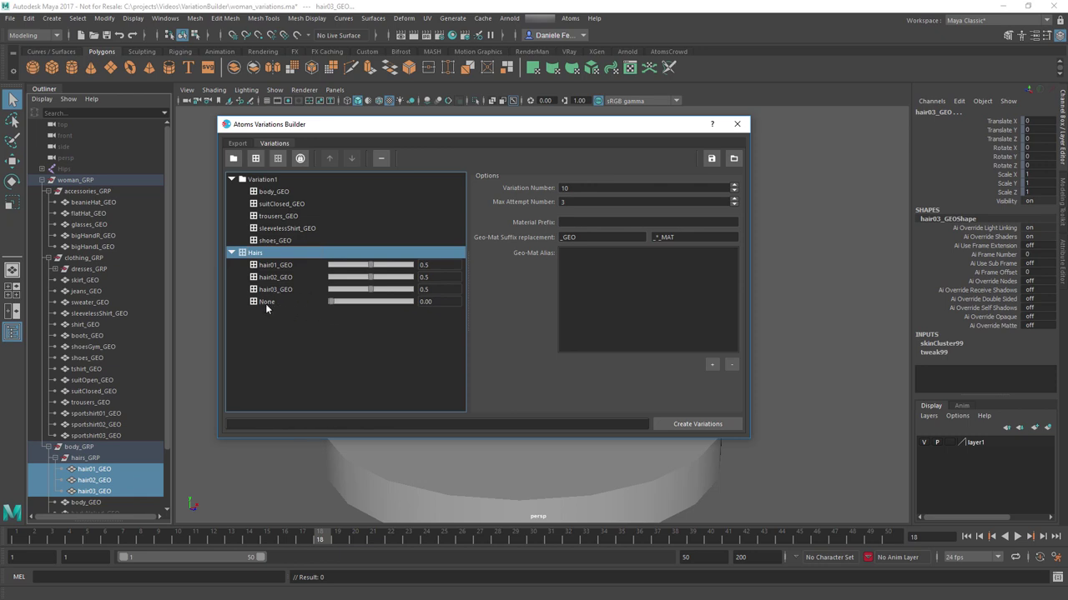
{"action": "left_click_drag", "start_coordinate": [333, 302], "coordinate": [370, 303]}
{"action": "left_click_drag", "start_coordinate": [371, 301], "coordinate": [320, 306]}
Add an extra geometry group inside Variation1 and name it Props
{"action": "left_click", "coordinate": [266, 180]}
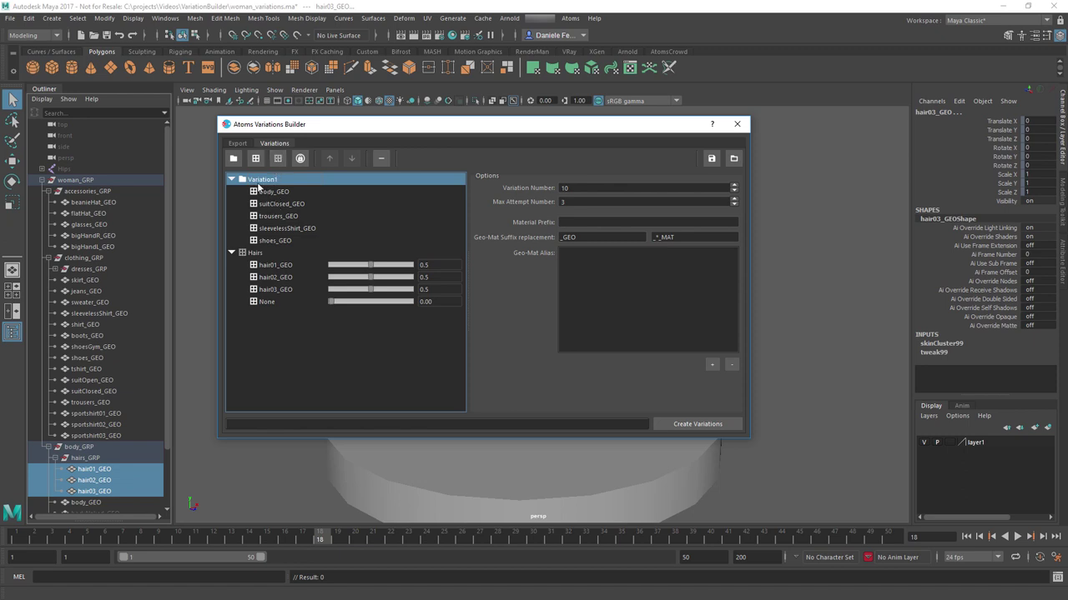
{"action": "left_click", "coordinate": [277, 159]}
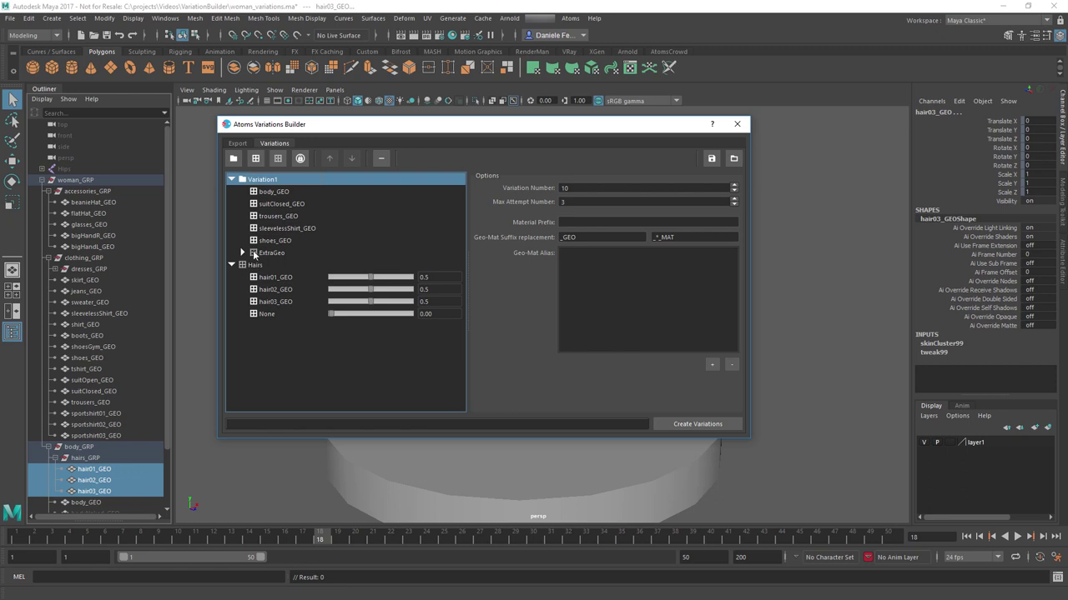
{"action": "left_click", "coordinate": [242, 252]}
{"action": "double_click", "coordinate": [273, 252]}
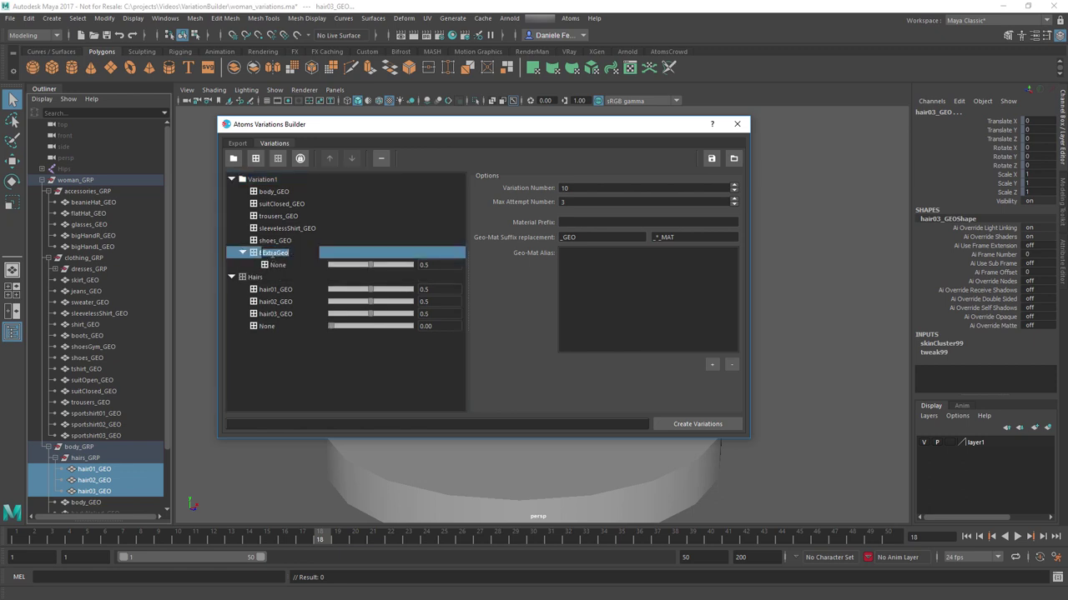
{"action": "type", "text": "VariationTy"}
{"action": "double_click", "coordinate": [274, 254]}
{"action": "type", "text": "Ha"}
{"action": "left_click", "coordinate": [275, 254]}
{"action": "type", "text": "Props"}
{"action": "key", "text": "Return"}
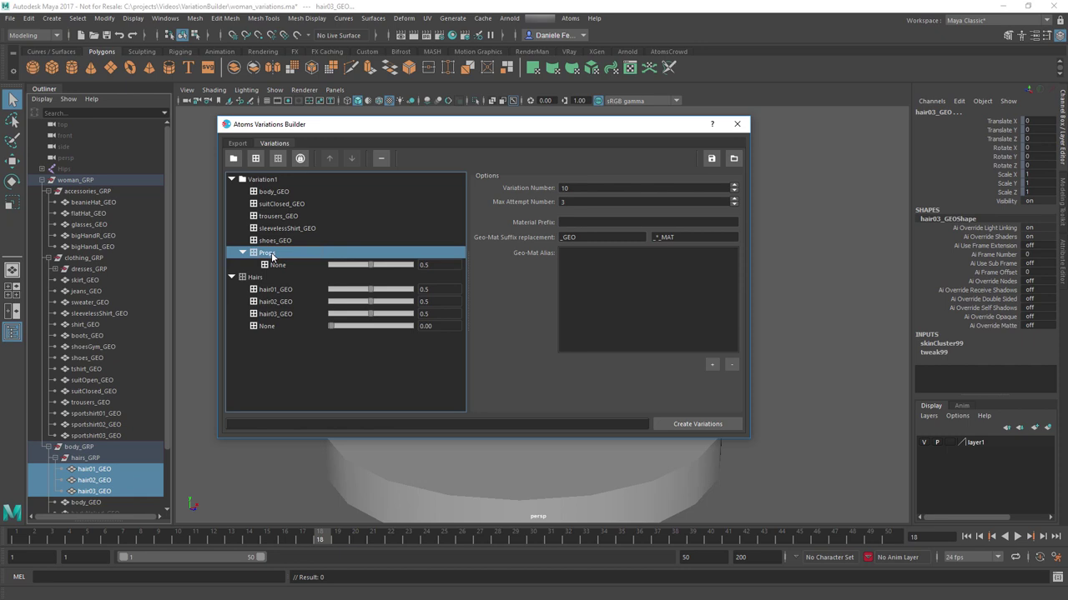
Add beanieHat_GEO and glasses_GEO from the accessories group to Variation1's Props group
{"action": "left_click", "coordinate": [93, 204]}
{"action": "middle_click_drag", "start_coordinate": [94, 204], "coordinate": [274, 257]}
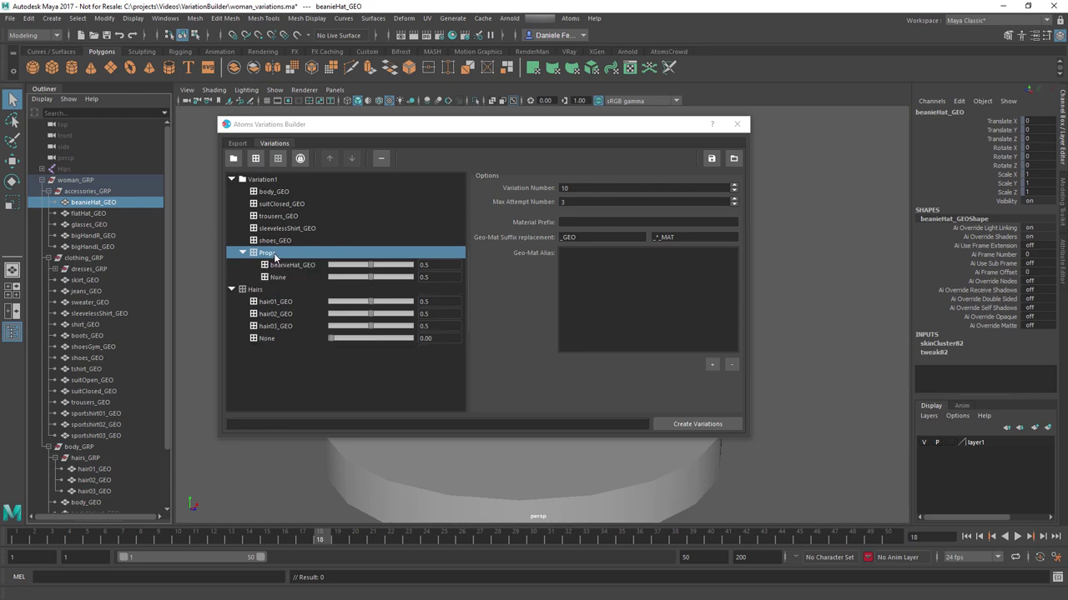
{"action": "middle_click_drag", "start_coordinate": [100, 225], "coordinate": [269, 255]}
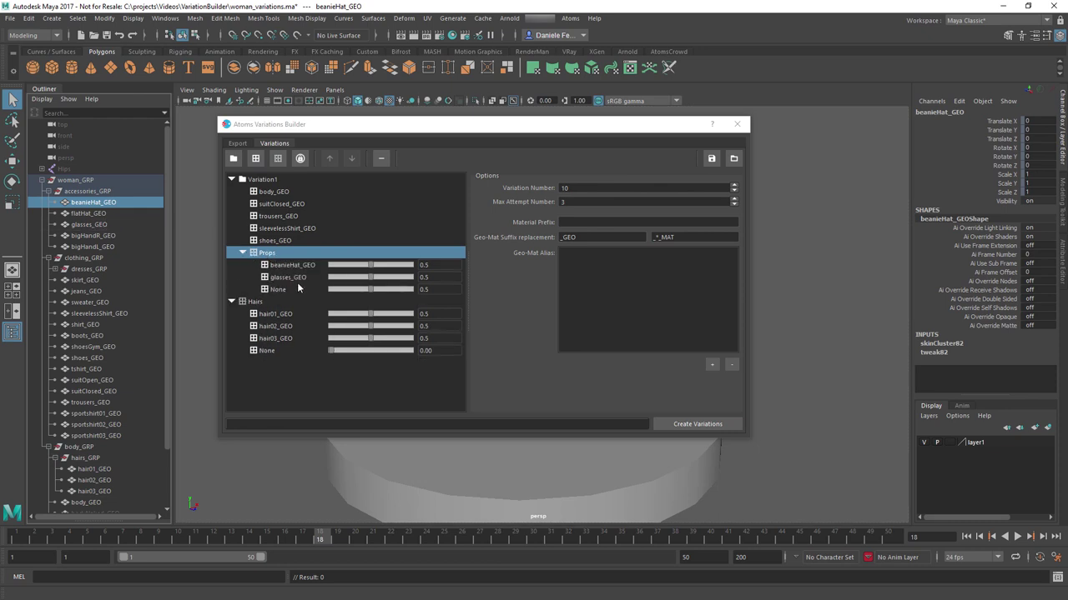
Add another extra geometry group inside Variation1 and name it Hairs
{"action": "left_click", "coordinate": [256, 182]}
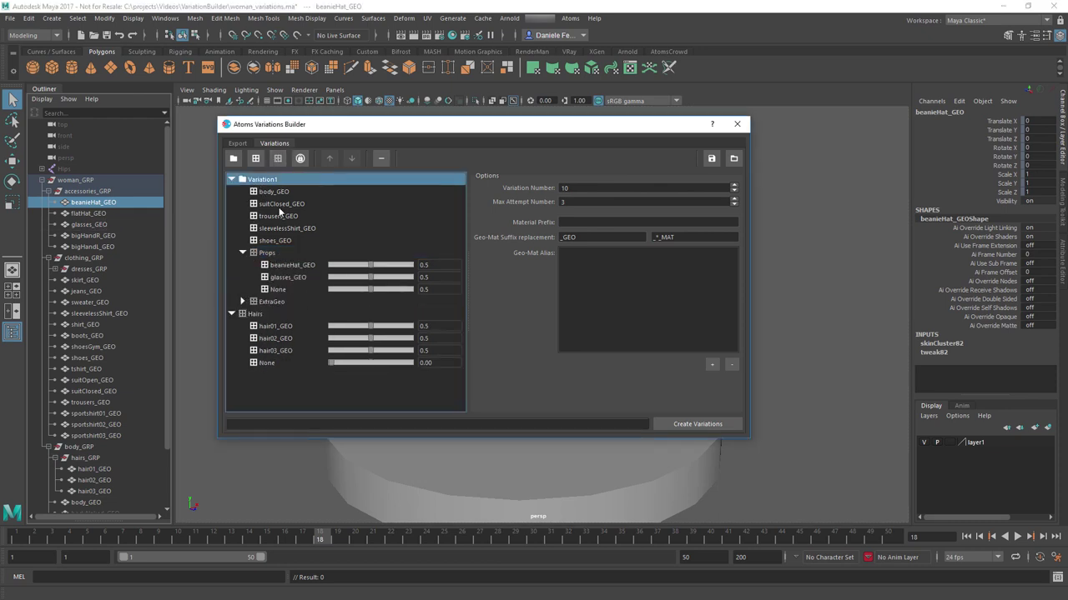
{"action": "left_click", "coordinate": [243, 301]}
{"action": "left_click", "coordinate": [267, 302]}
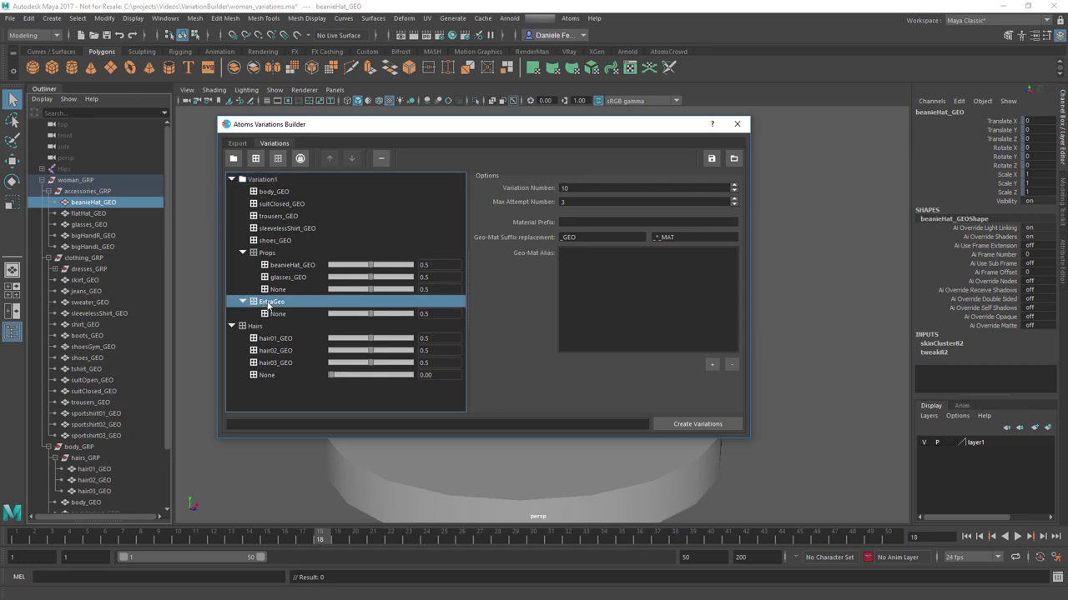
{"action": "double_click", "coordinate": [268, 303]}
{"action": "type", "text": "Hair"}
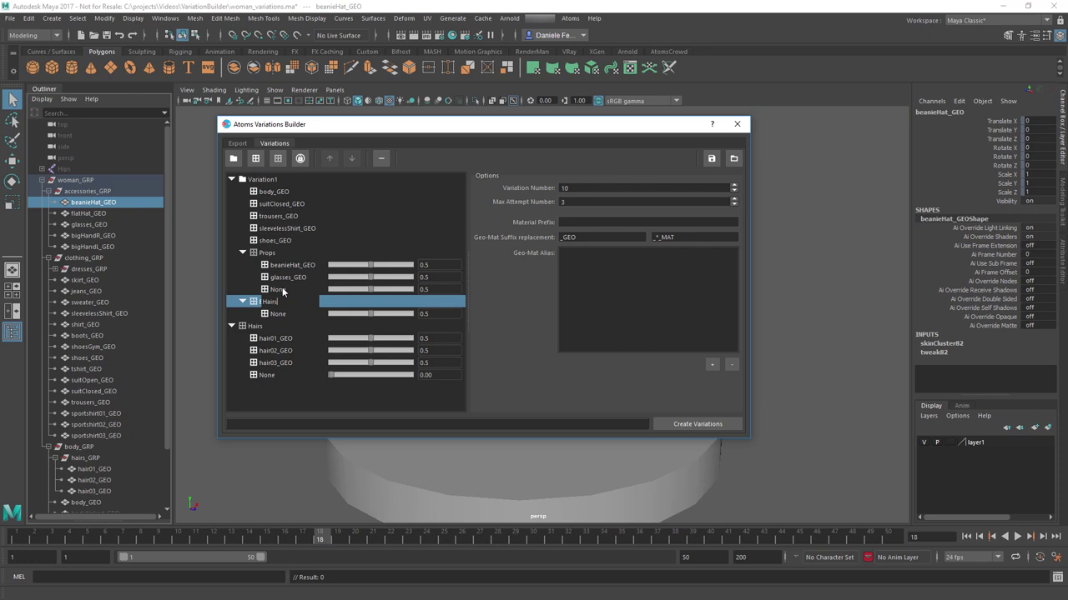
{"action": "key", "text": "Return"}
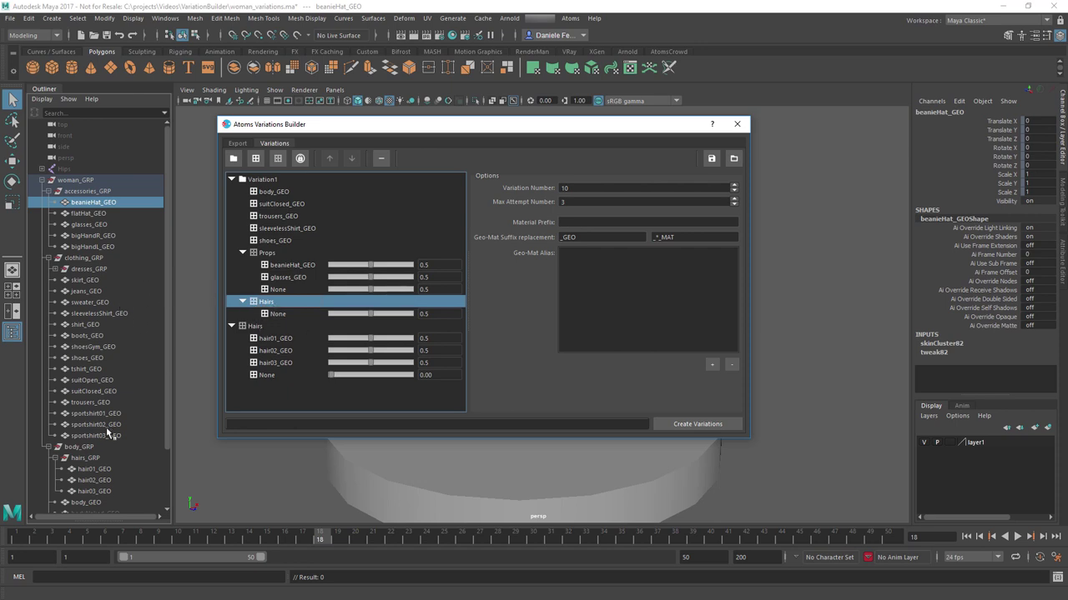
Add hair03_GEO to Variation1's Hairs group and set its None weight to 0
{"action": "middle_click_drag", "start_coordinate": [119, 488], "coordinate": [292, 308]}
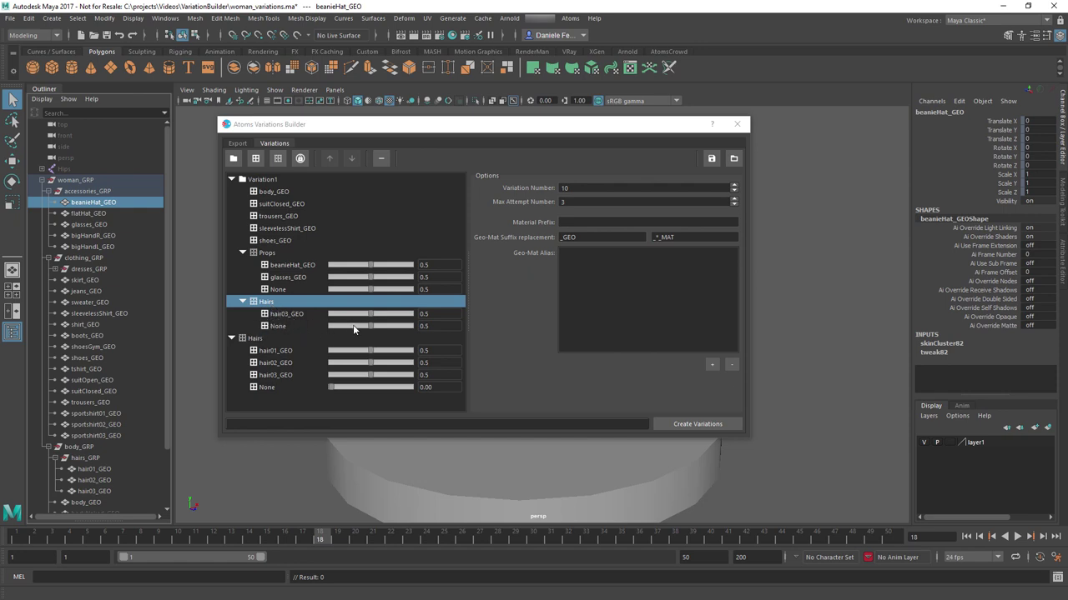
{"action": "left_click_drag", "start_coordinate": [372, 327], "coordinate": [297, 324]}
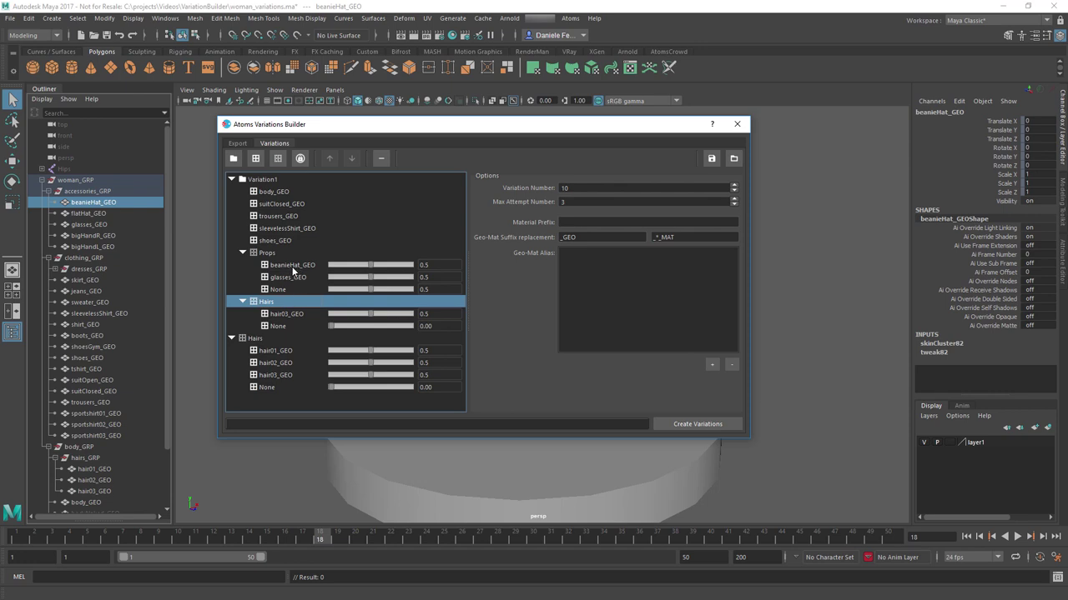
Set the Props weights to 0.31 for beanieHat_GEO, 0.32 for glasses_GEO and 0.83 for None, and remove glasses_GEO
{"action": "left_click_drag", "start_coordinate": [383, 277], "coordinate": [357, 277]}
{"action": "left_click_drag", "start_coordinate": [358, 270], "coordinate": [355, 272]}
{"action": "left_click", "coordinate": [286, 278]}
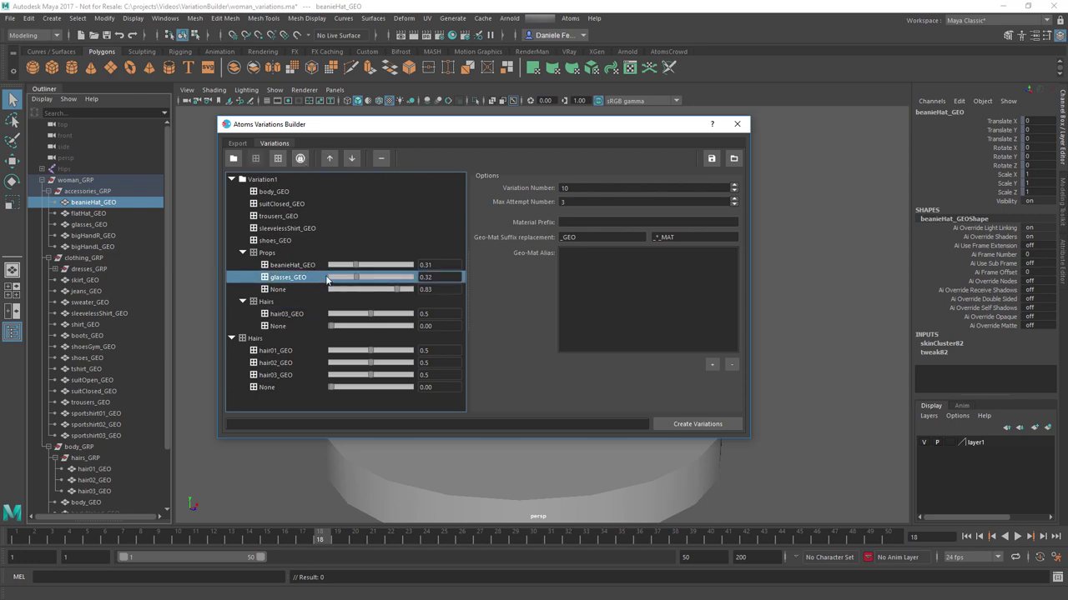
{"action": "left_click", "coordinate": [379, 161]}
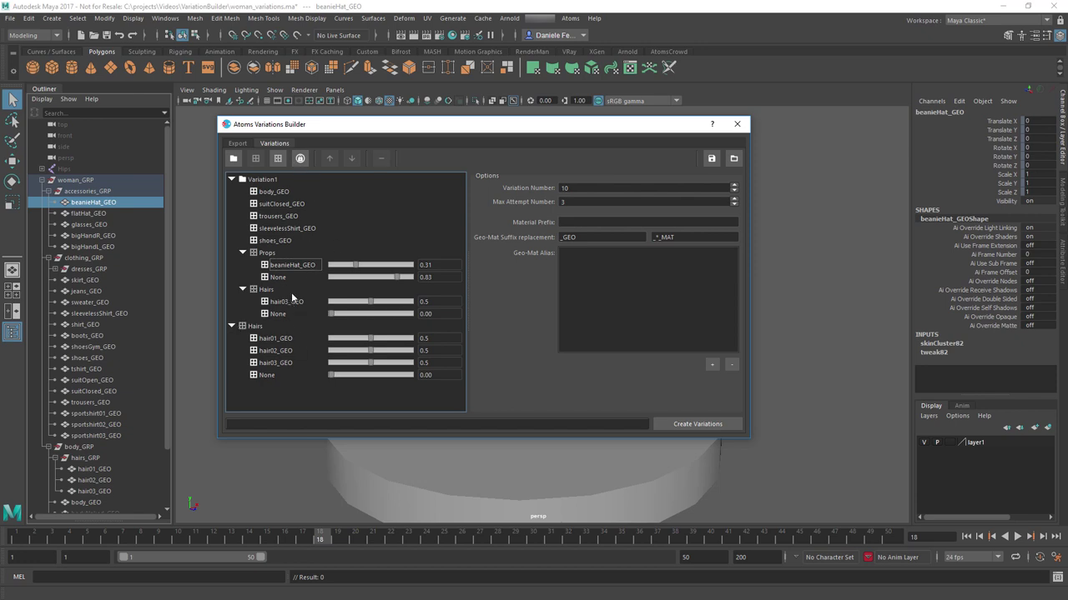
Add a material constraint to the variation list and expand its destination geometry and material entries
{"action": "left_click", "coordinate": [300, 159]}
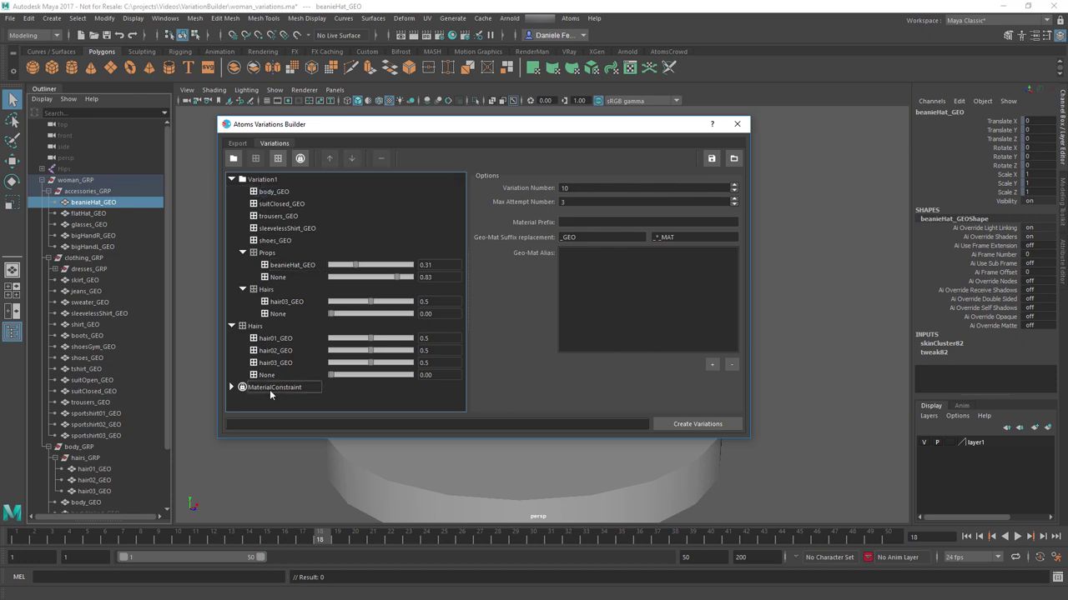
{"action": "left_click", "coordinate": [231, 387]}
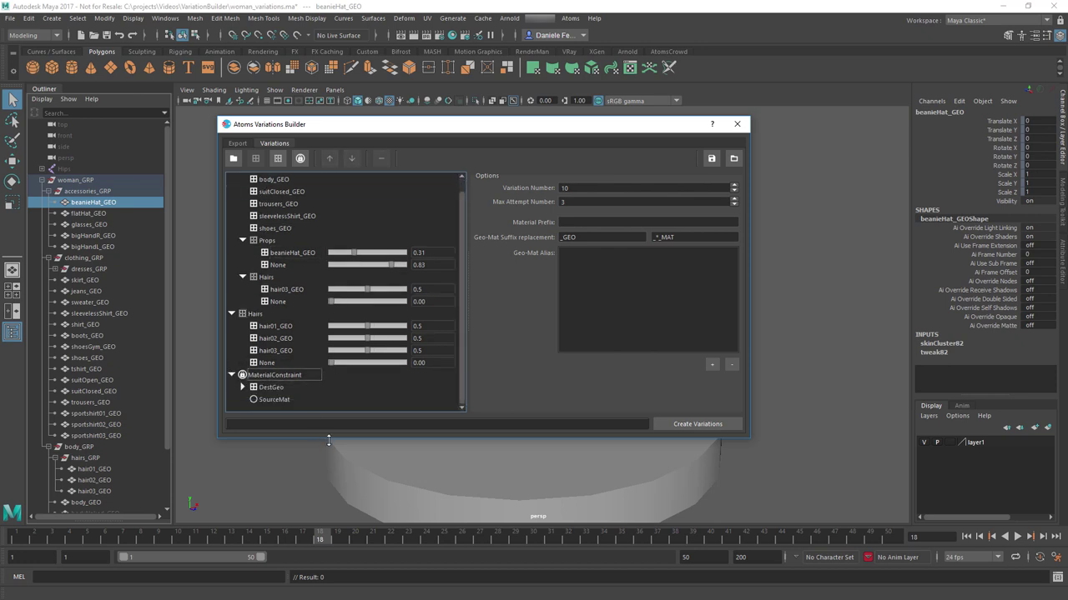
{"action": "left_click_drag", "start_coordinate": [345, 126], "coordinate": [348, 110]}
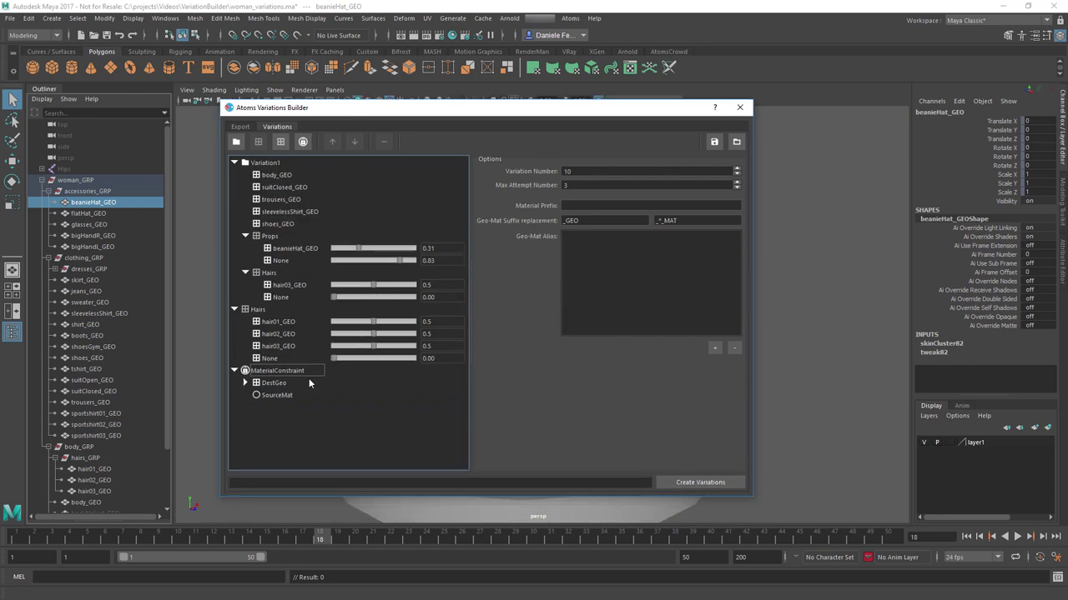
{"action": "left_click", "coordinate": [246, 383]}
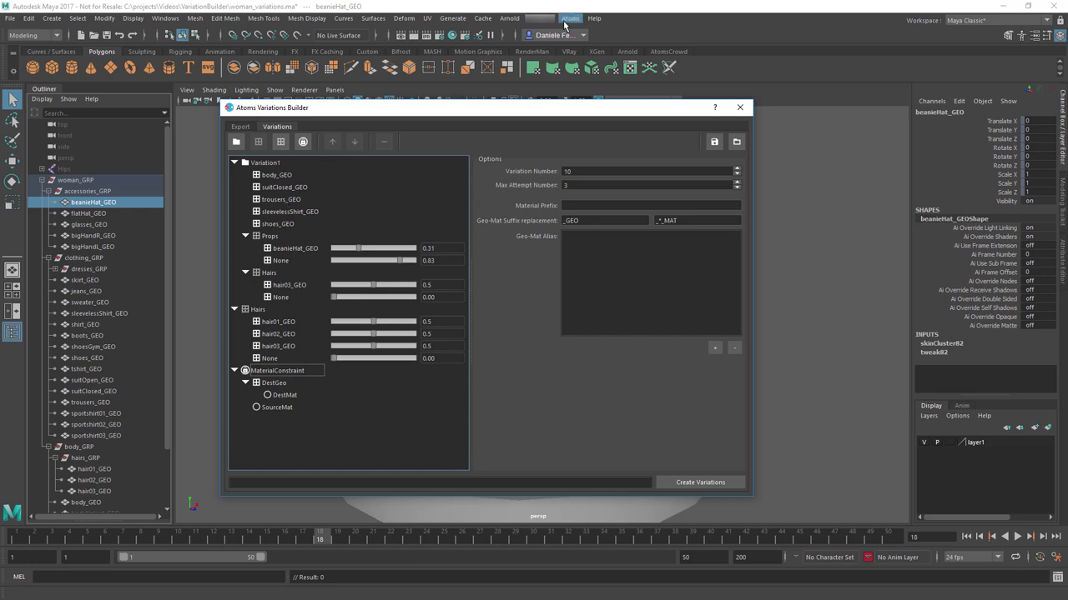
Set the material constraint's source material to woman_suit_blue_MAT, taken from the Hypershade material browser
{"action": "left_click", "coordinate": [452, 35]}
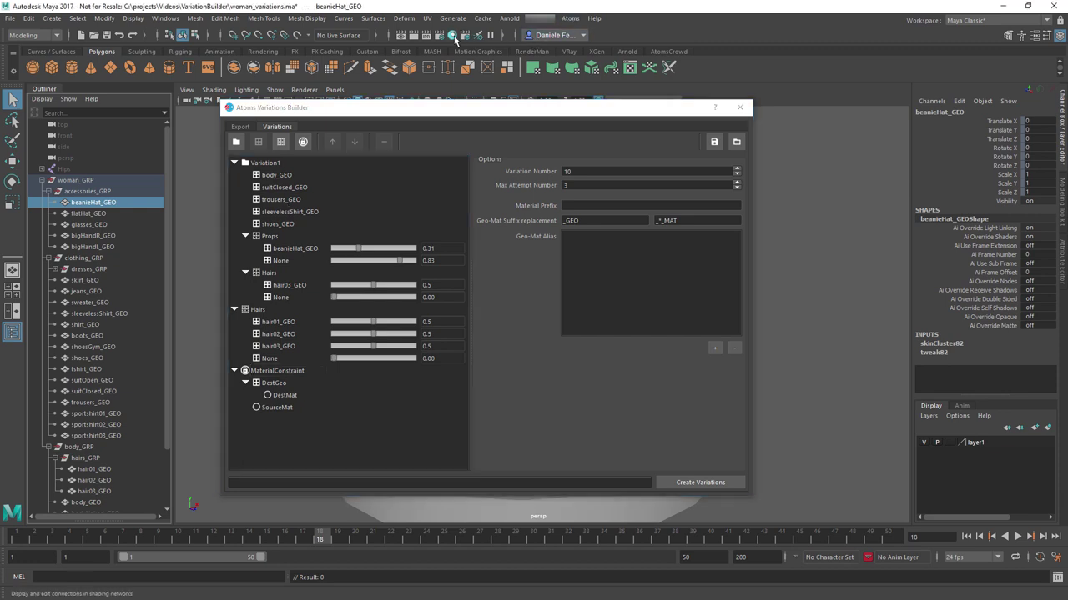
{"action": "left_click_drag", "start_coordinate": [461, 113], "coordinate": [657, 127]}
{"action": "left_click_drag", "start_coordinate": [187, 73], "coordinate": [408, 57]}
{"action": "scroll", "coordinate": [163, 252], "scroll_direction": "down", "scroll_amount": 5}
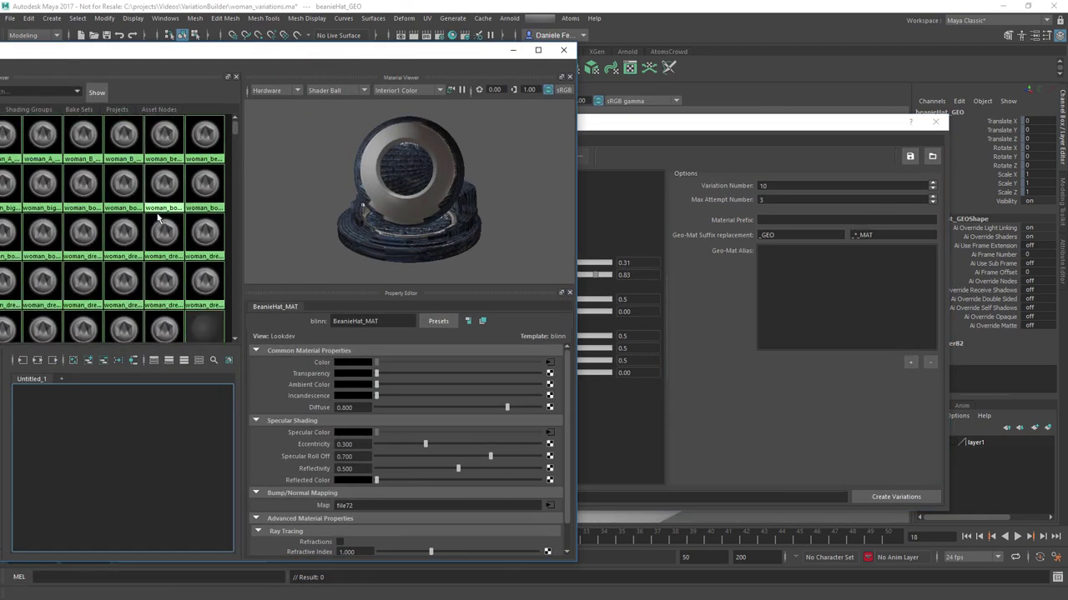
{"action": "scroll", "coordinate": [163, 252], "scroll_direction": "down", "scroll_amount": 5}
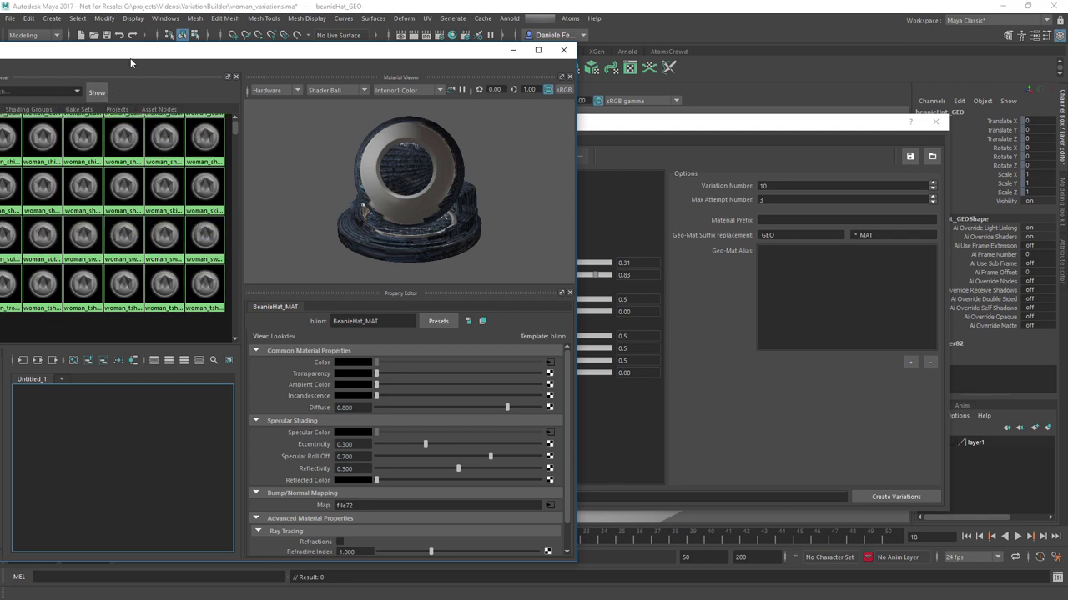
{"action": "left_click_drag", "start_coordinate": [127, 52], "coordinate": [264, 51]}
{"action": "left_click", "coordinate": [749, 125]}
{"action": "left_click_drag", "start_coordinate": [749, 125], "coordinate": [1020, 128]}
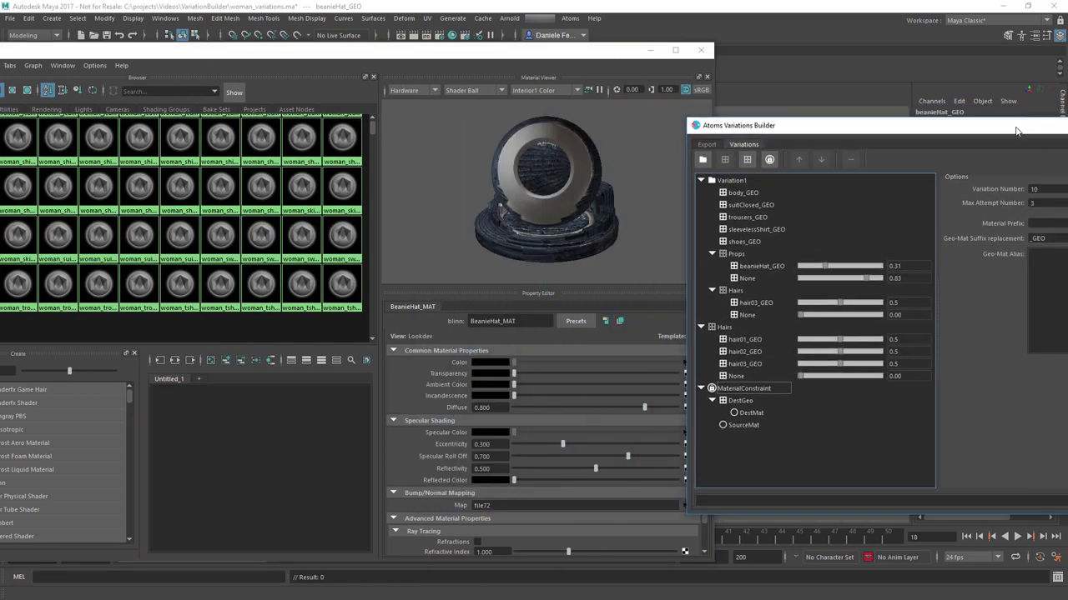
{"action": "left_click", "coordinate": [99, 237]}
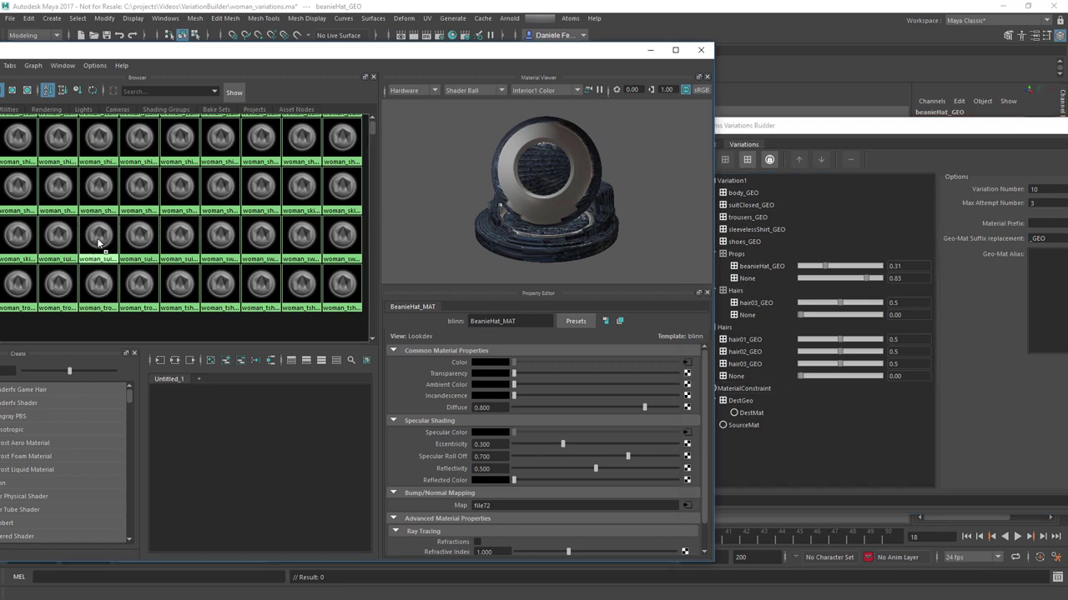
{"action": "left_click", "coordinate": [744, 426]}
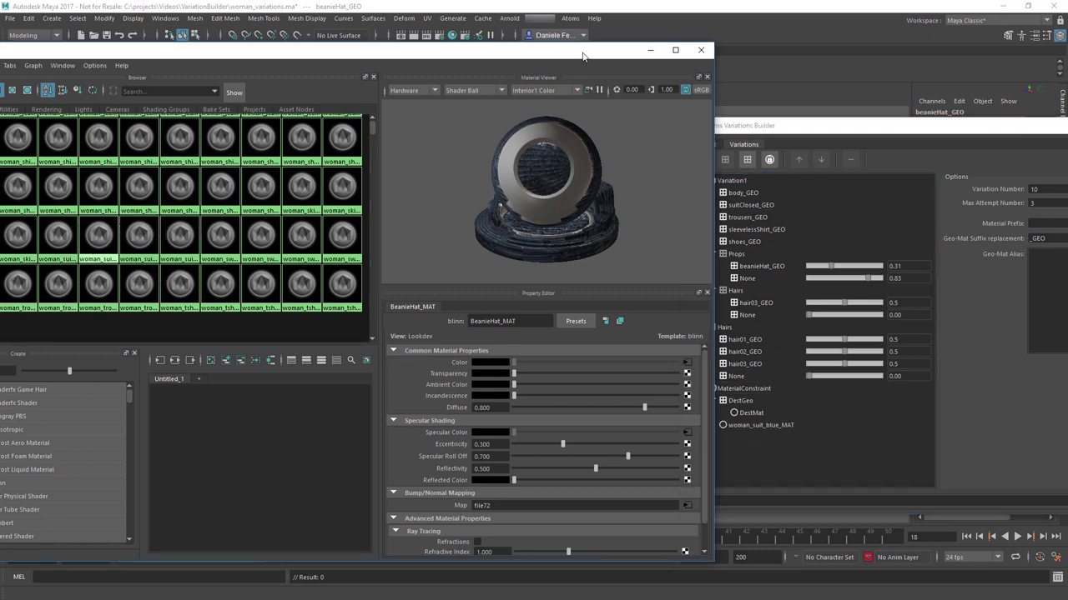
Set the constraint's destination material to woman_trousers_black_MAT from the Hypershade and close the Hypershade
{"action": "double_click", "coordinate": [751, 413]}
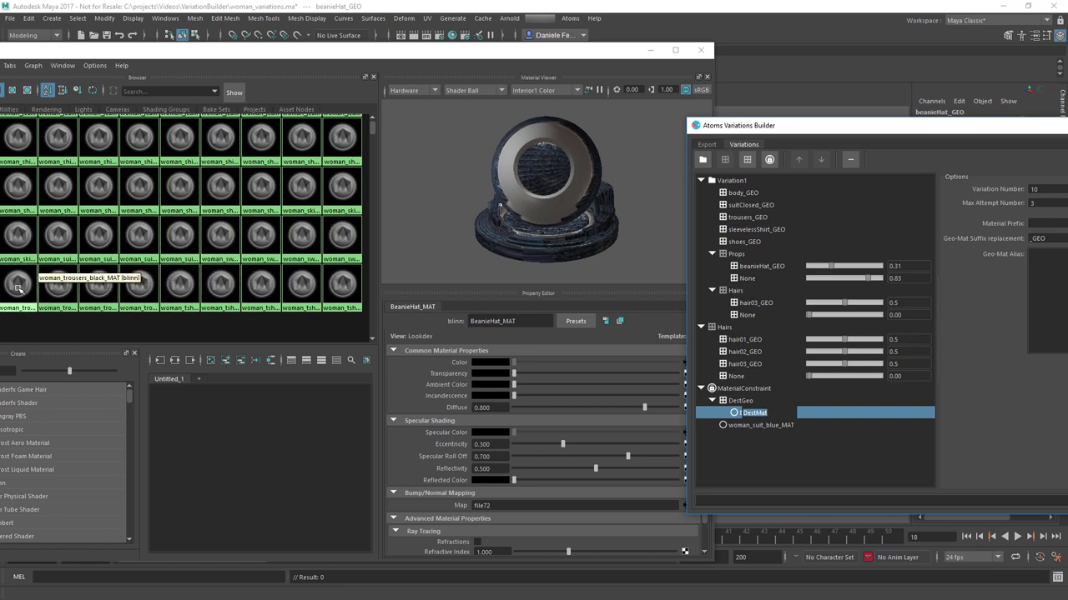
{"action": "left_click", "coordinate": [326, 339]}
{"action": "middle_click_drag", "start_coordinate": [326, 340], "coordinate": [749, 415]}
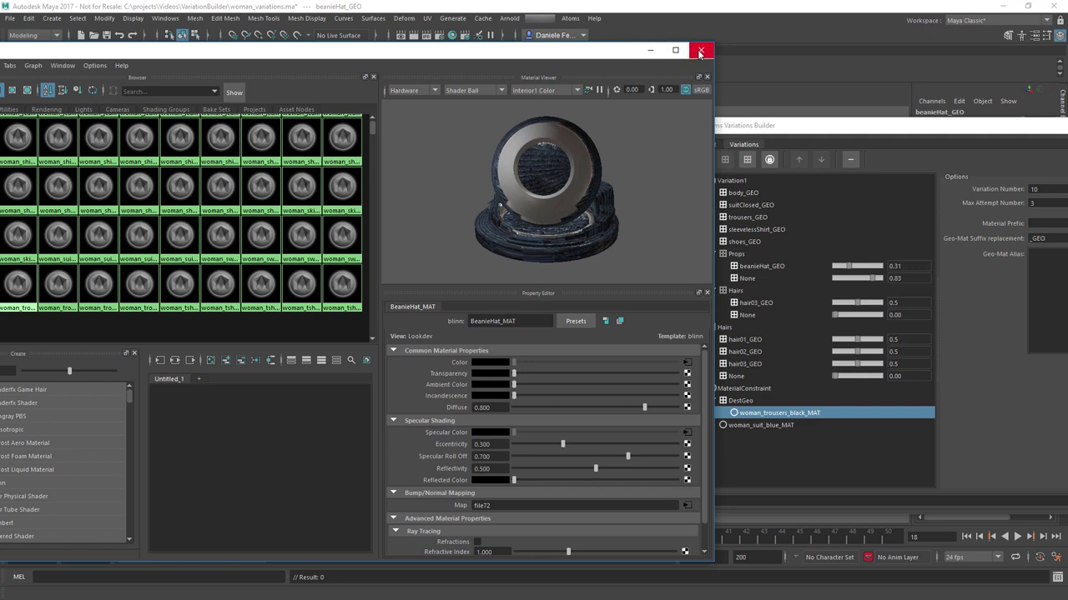
Set the constraint's destination geometry to trousers_GEO from Variation1
{"action": "left_click_drag", "start_coordinate": [737, 127], "coordinate": [387, 111]}
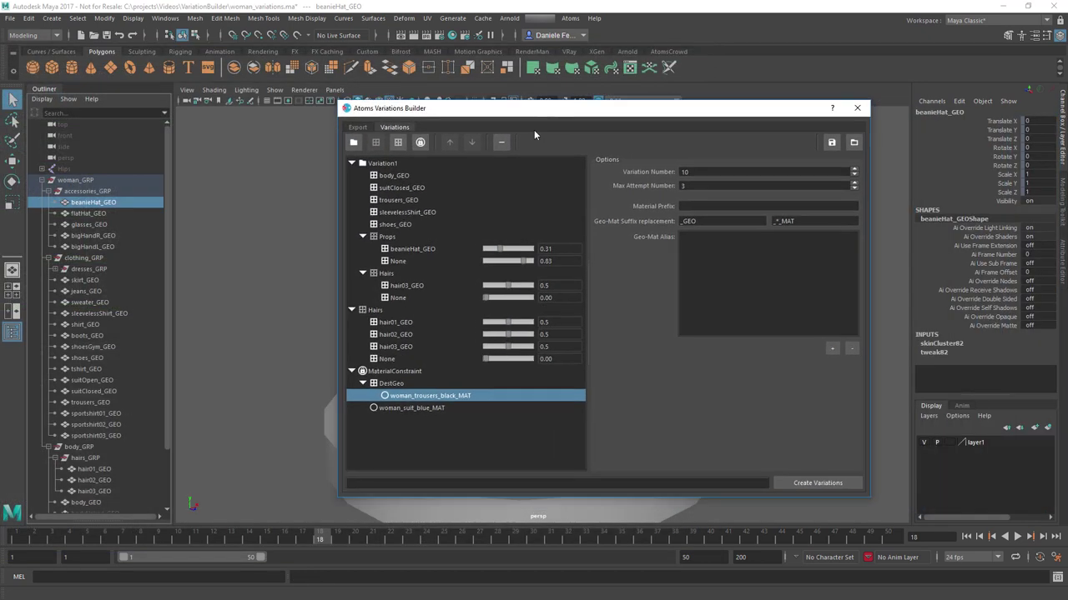
{"action": "left_click", "coordinate": [399, 201]}
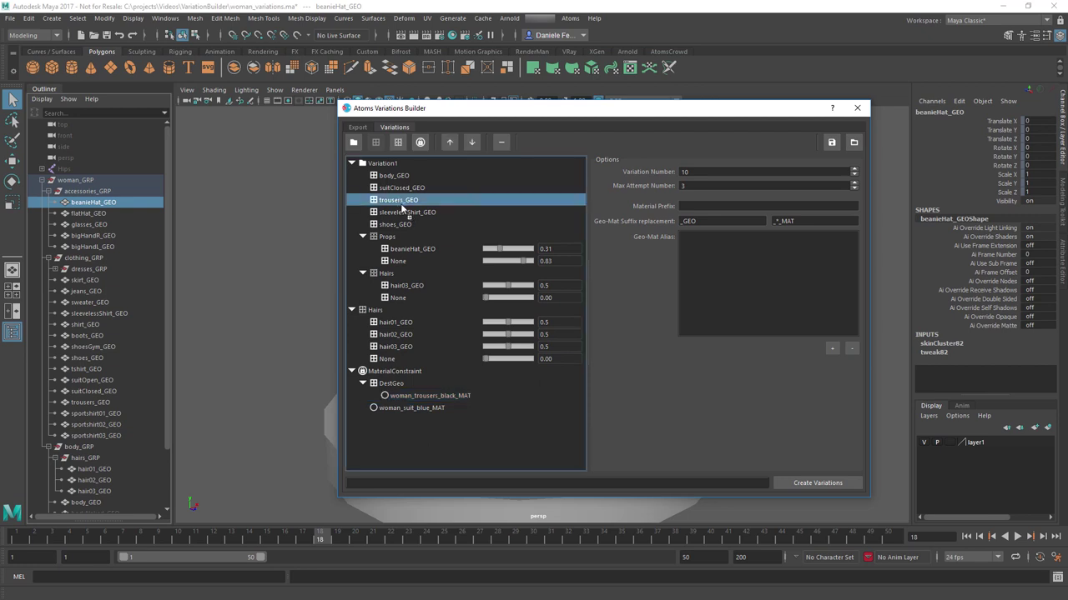
{"action": "left_click", "coordinate": [394, 386]}
Rename the constraint's source material to woman_suit_black_MAT
{"action": "left_click", "coordinate": [426, 408]}
{"action": "left_click", "coordinate": [424, 408]}
{"action": "key", "text": "BackSpace"}
{"action": "key", "text": "BackSpace"}
{"action": "key", "text": "BackSpace"}
{"action": "key", "text": "BackSpace"}
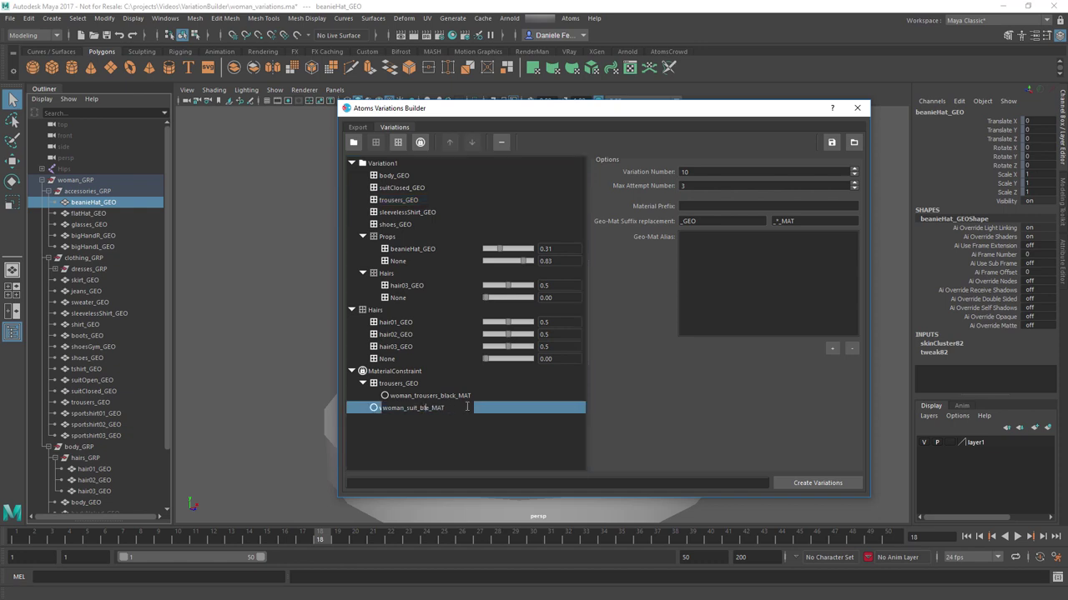
{"action": "type", "text": "black"}
{"action": "key", "text": "Return"}
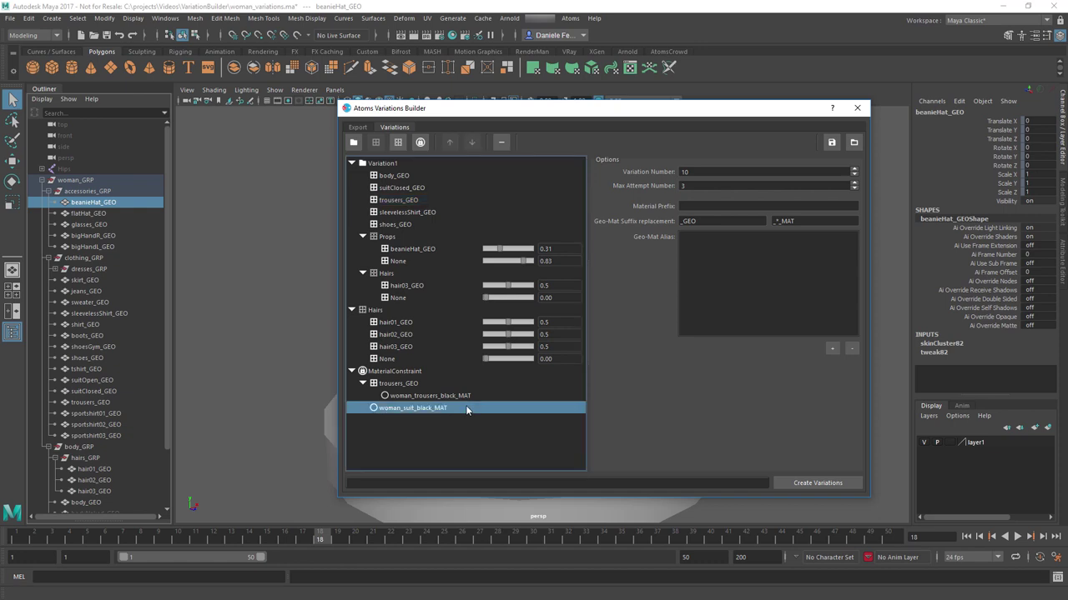
Replace the colour in the constraint's source material name with a wildcard, making it woman_suit_*_MAT
{"action": "double_click", "coordinate": [421, 409]}
{"action": "key", "text": "shift+Right"}
{"action": "key", "text": "shift+Right"}
{"action": "key", "text": "shift+Right"}
{"action": "key", "text": "shift+Right"}
{"action": "key", "text": "shift+Right"}
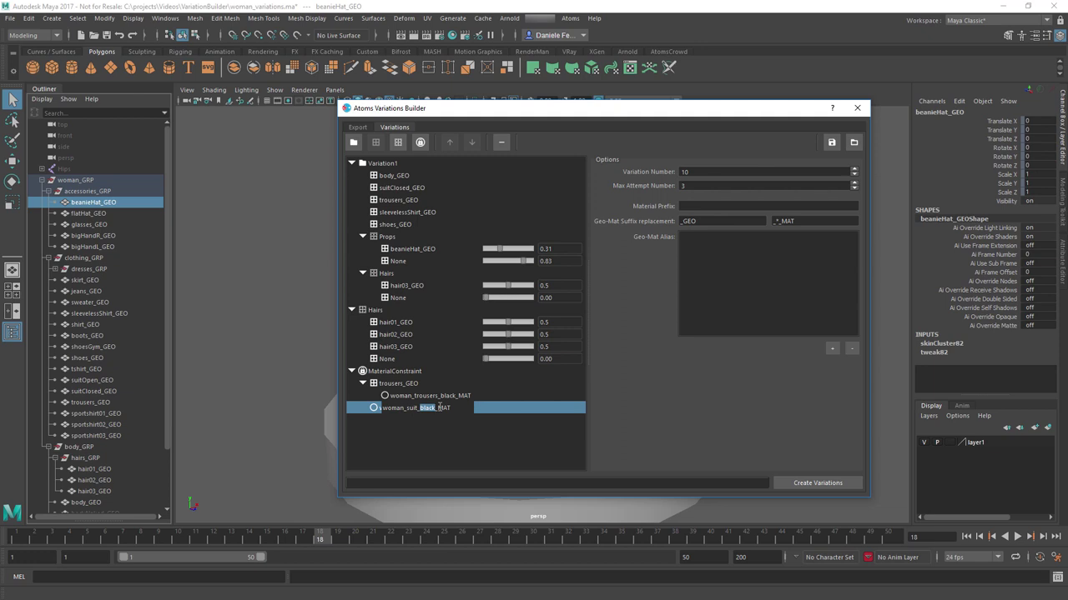
{"action": "type", "text": "*"}
{"action": "key", "text": "Return"}
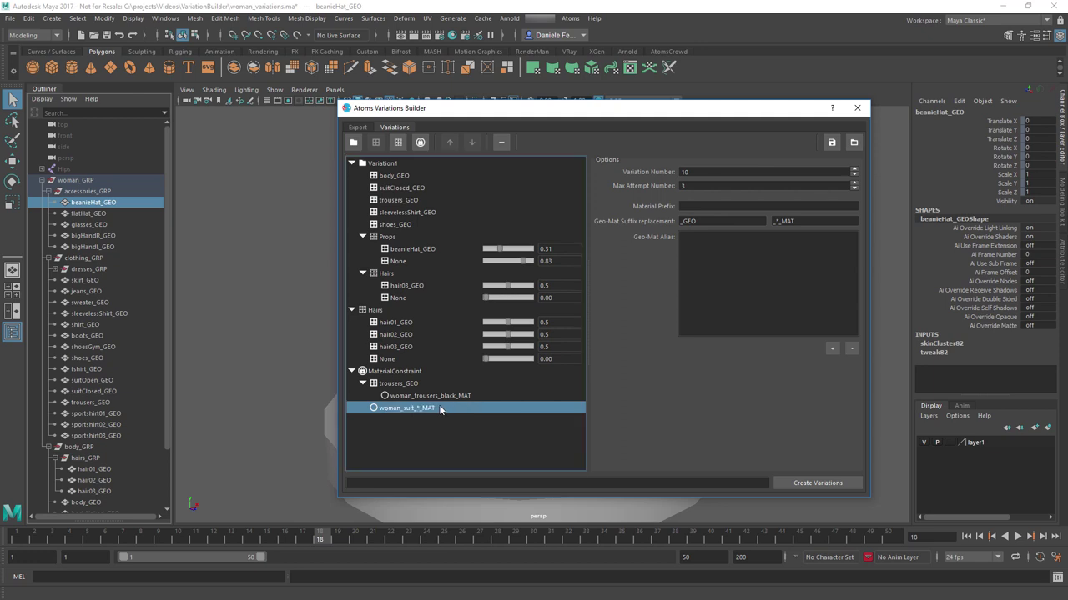
Replace the colour in the constraint's destination material name with a wildcard, making it woman_trousers_*_MAT
{"action": "left_click", "coordinate": [441, 397]}
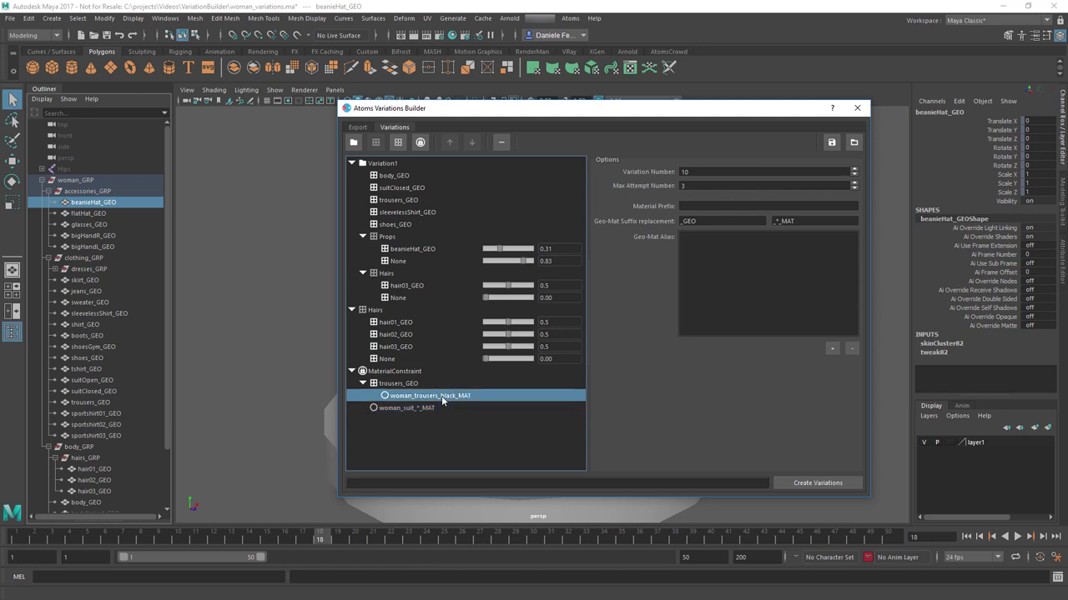
{"action": "double_click", "coordinate": [441, 395]}
{"action": "left_click_drag", "start_coordinate": [443, 397], "coordinate": [459, 399]}
{"action": "type", "text": "*"}
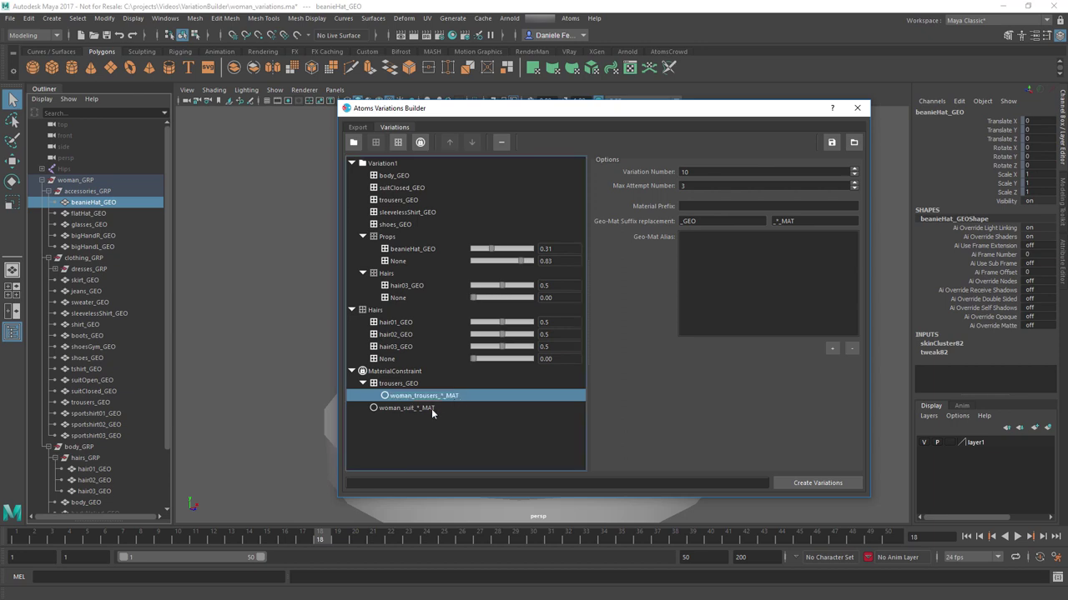
Rename the material constraint as SuitToTrousers
{"action": "left_click", "coordinate": [423, 408]}
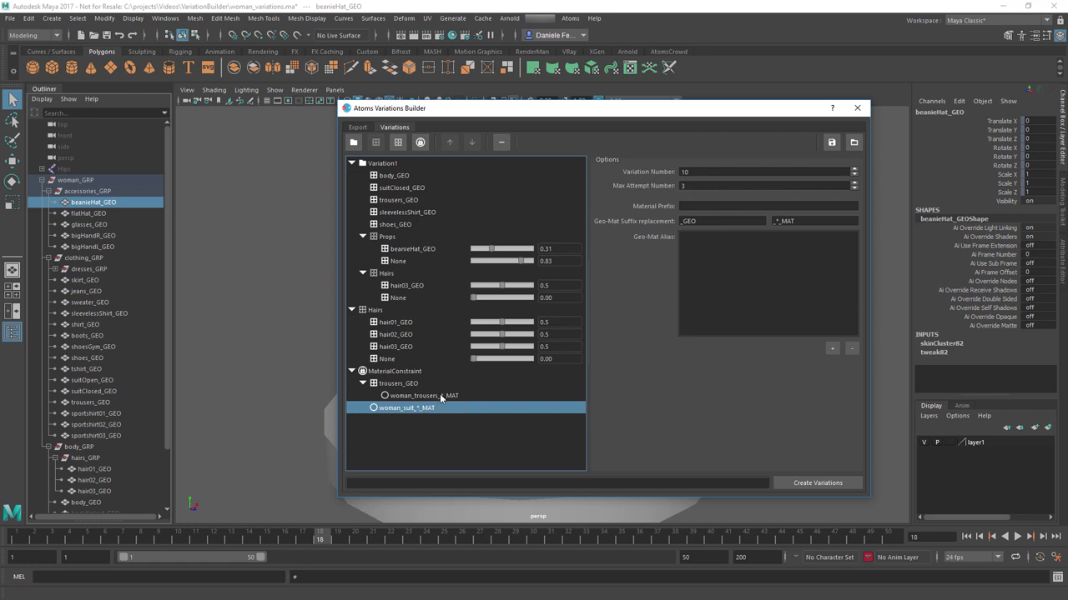
{"action": "left_click", "coordinate": [442, 397]}
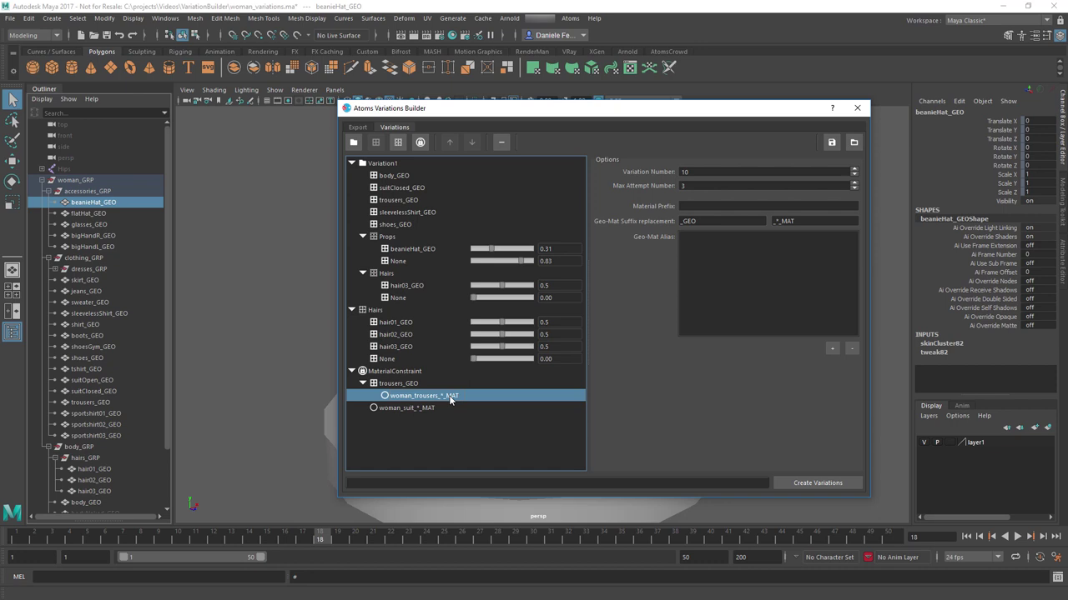
{"action": "left_click", "coordinate": [393, 372]}
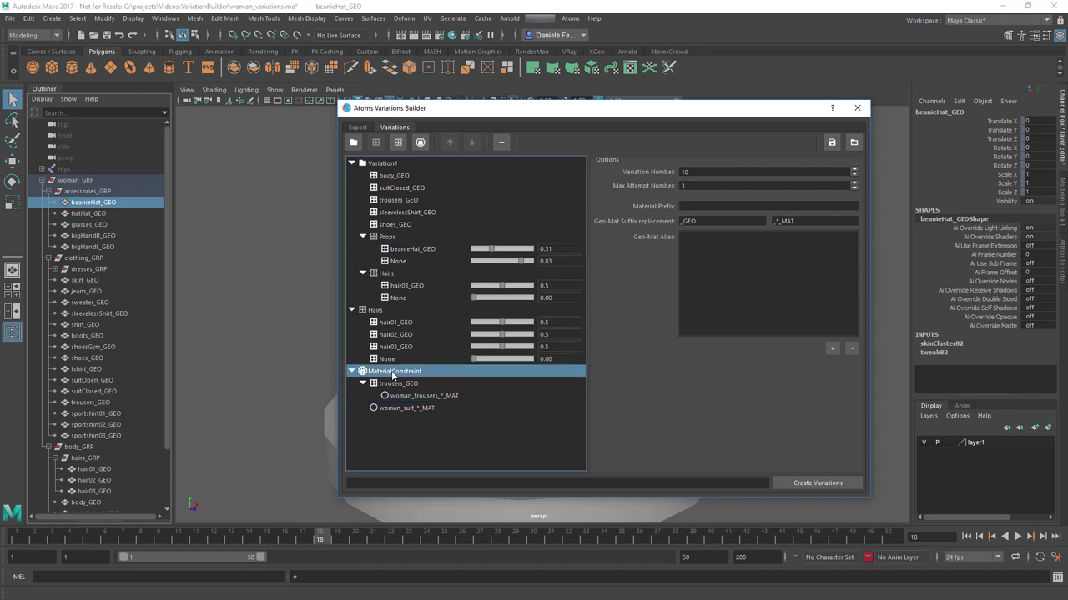
{"action": "double_click", "coordinate": [392, 372]}
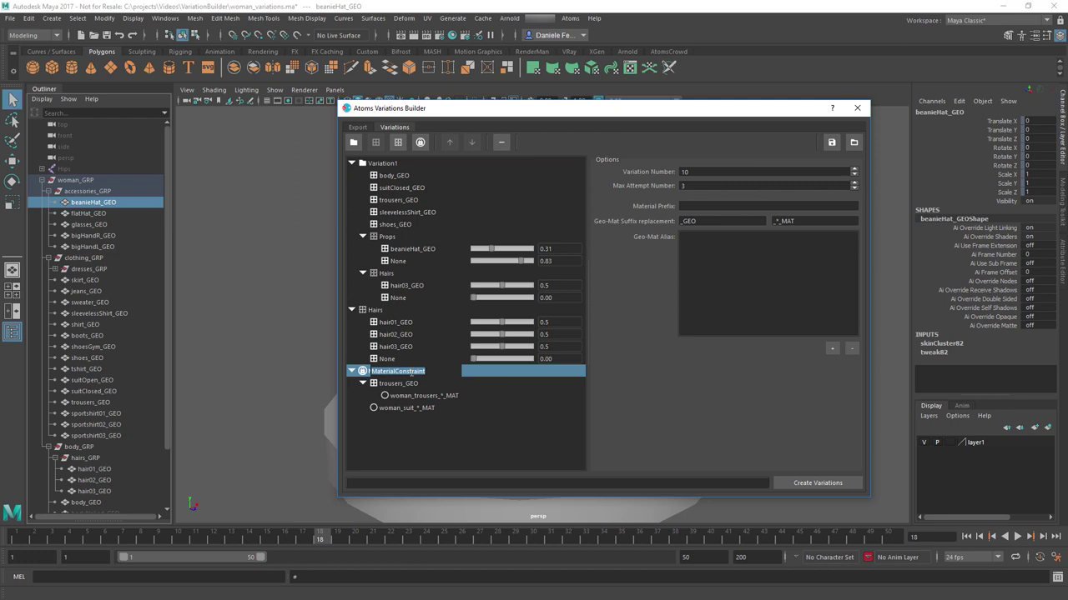
{"action": "type", "text": "SuitToTrousers"}
{"action": "key", "text": "Return"}
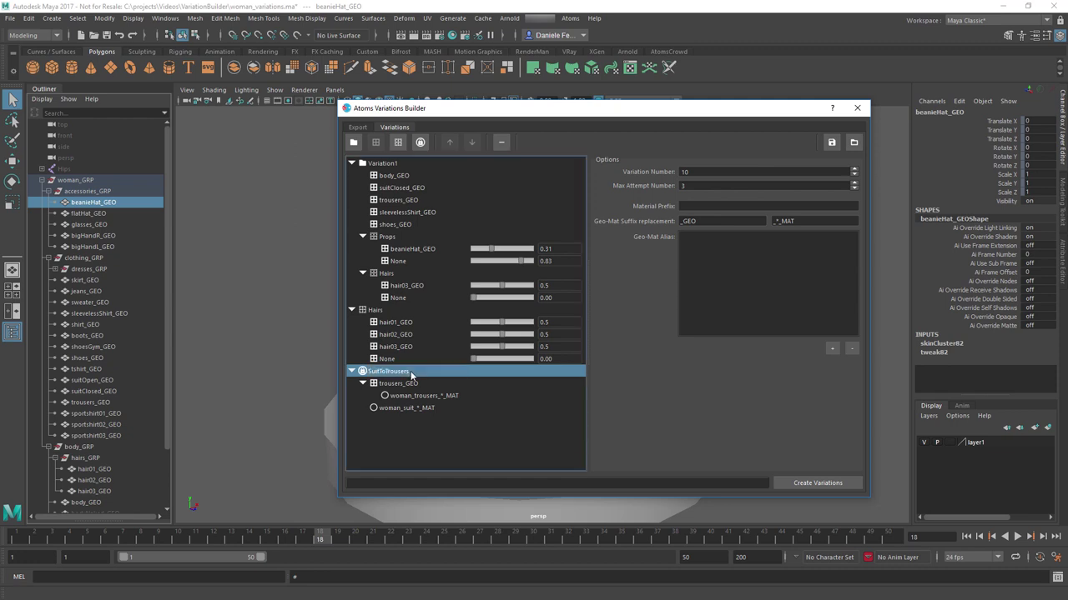
{"action": "left_click", "coordinate": [351, 371]}
{"action": "left_click", "coordinate": [351, 372]}
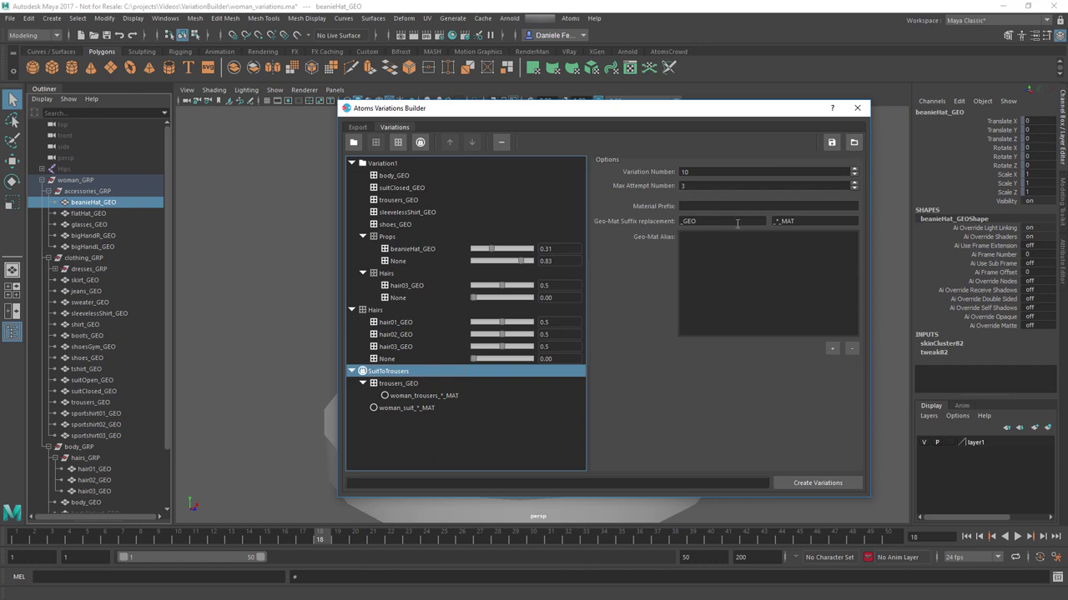
Load the saved variation setup woman.json from the VariationBuilder folder
{"action": "left_click", "coordinate": [854, 143]}
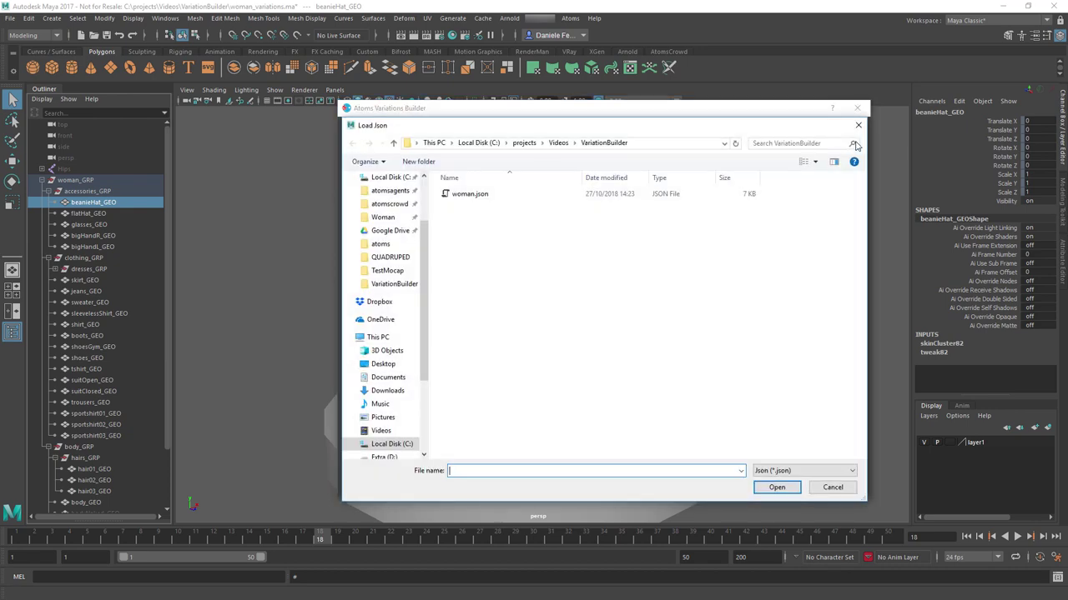
{"action": "left_click", "coordinate": [483, 196]}
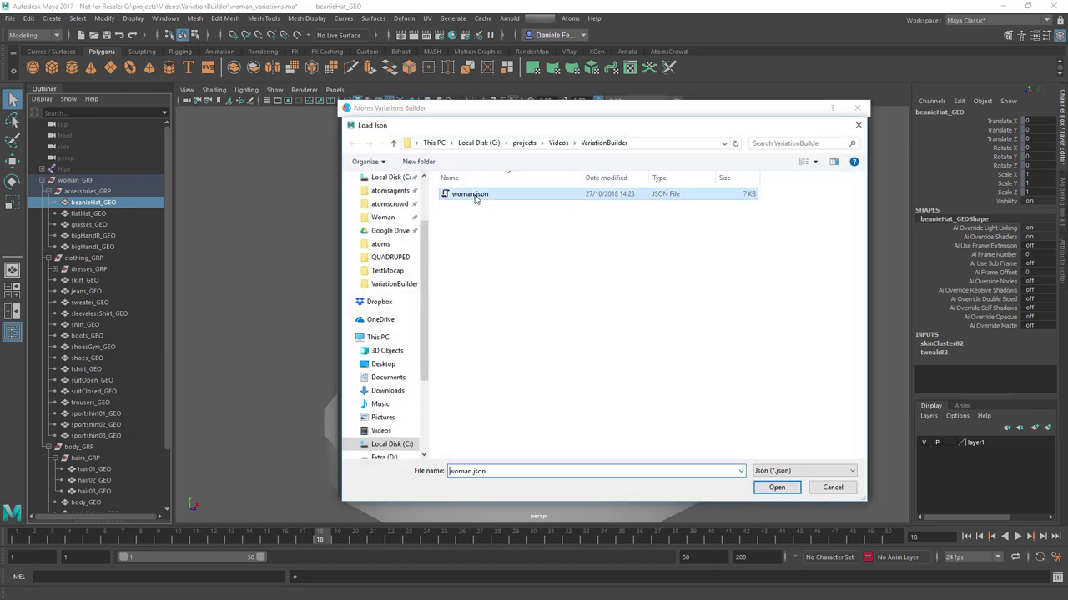
{"action": "left_click", "coordinate": [775, 488]}
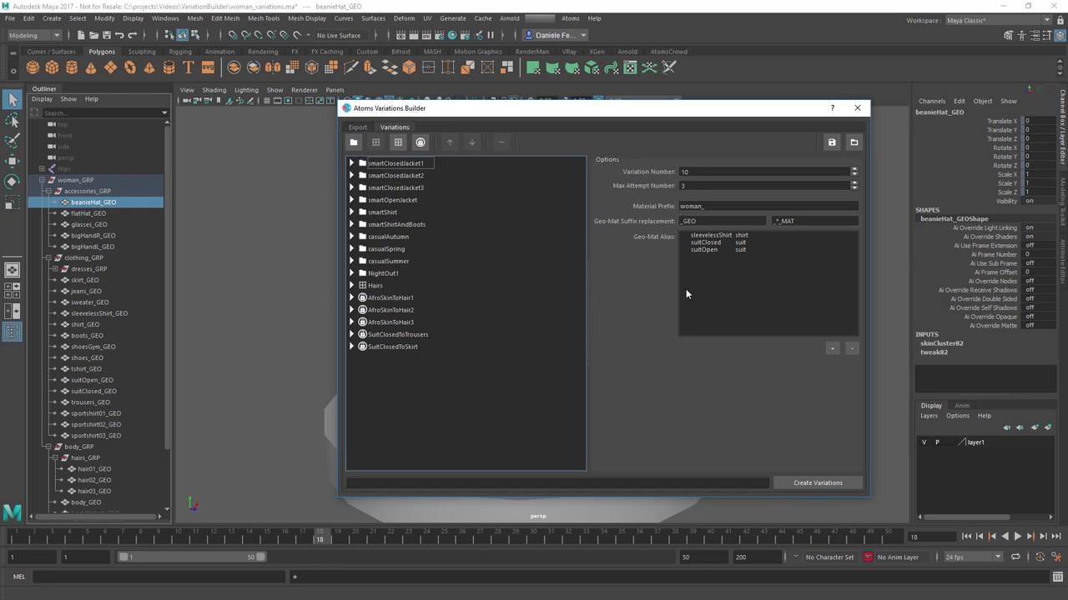
Examine the contents of the Hairs group and several outfit variations, including casualSpring, smartClosedJacket1, smartClosedJacket2 and smartShirtAndBoots
{"action": "left_click", "coordinate": [351, 286]}
{"action": "left_click", "coordinate": [351, 285]}
{"action": "left_click", "coordinate": [351, 273]}
{"action": "left_click", "coordinate": [351, 274]}
{"action": "left_click", "coordinate": [351, 261]}
{"action": "left_click", "coordinate": [351, 261]}
{"action": "left_click", "coordinate": [351, 249]}
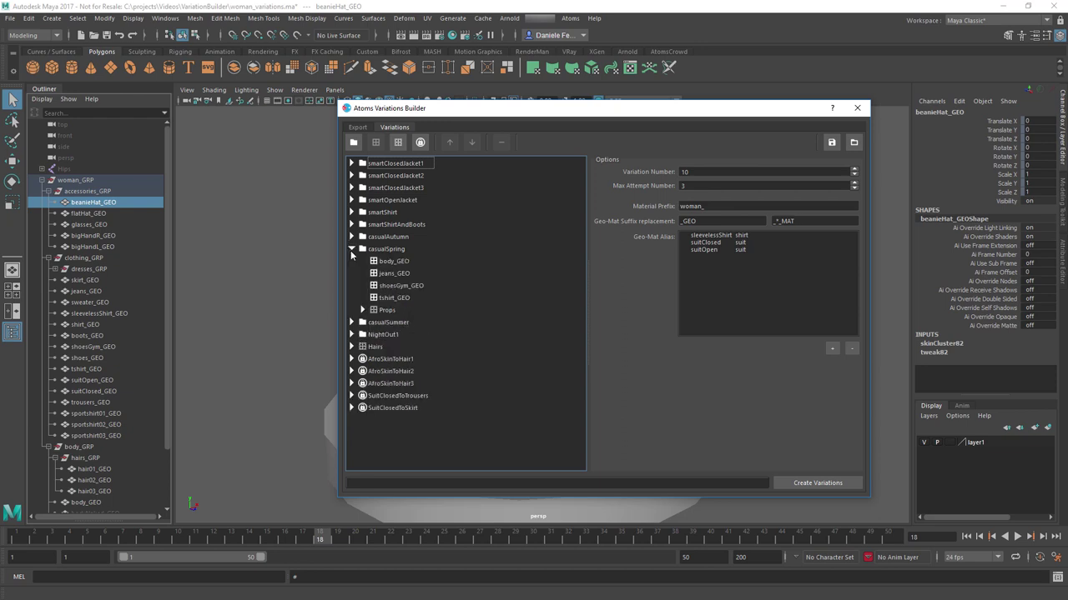
{"action": "left_click", "coordinate": [351, 163]}
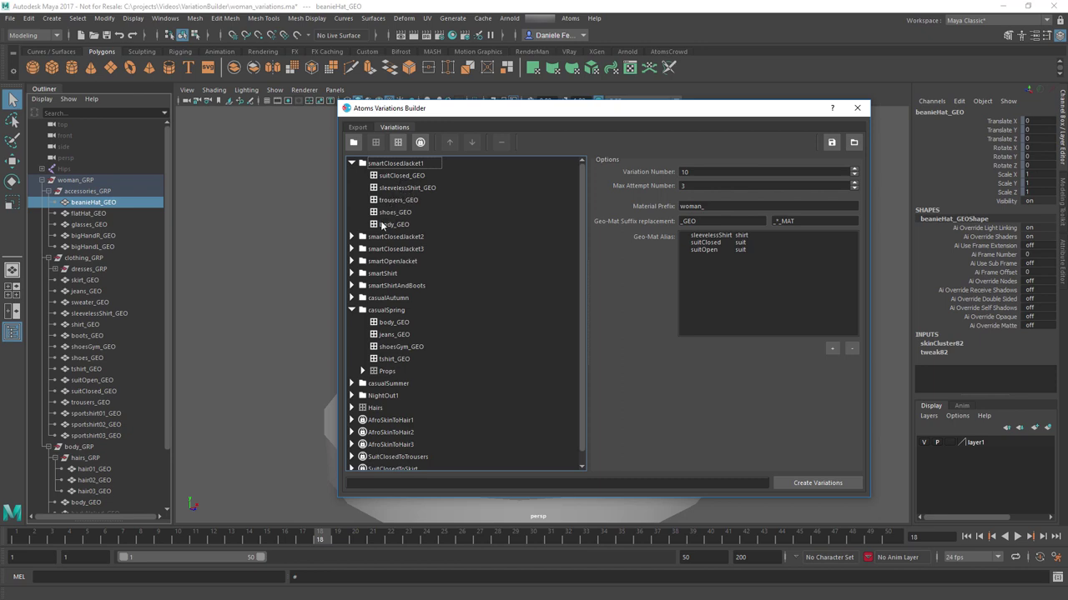
{"action": "left_click", "coordinate": [351, 237]}
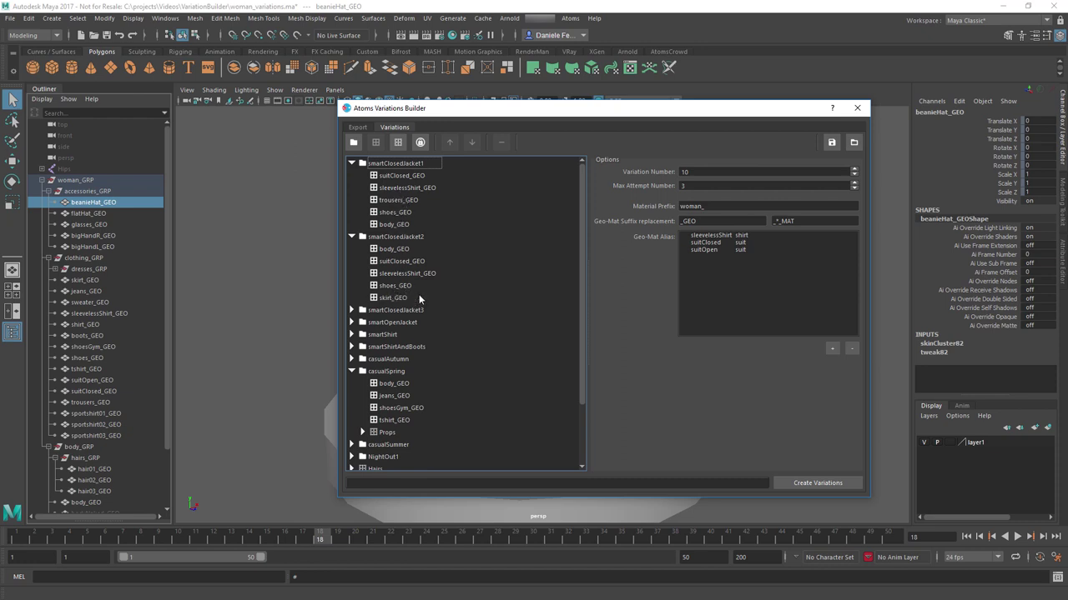
{"action": "scroll", "coordinate": [418, 284], "scroll_direction": "down", "scroll_amount": 5}
{"action": "scroll", "coordinate": [418, 283], "scroll_direction": "up", "scroll_amount": 5}
{"action": "left_click", "coordinate": [352, 237]}
{"action": "left_click", "coordinate": [351, 163]}
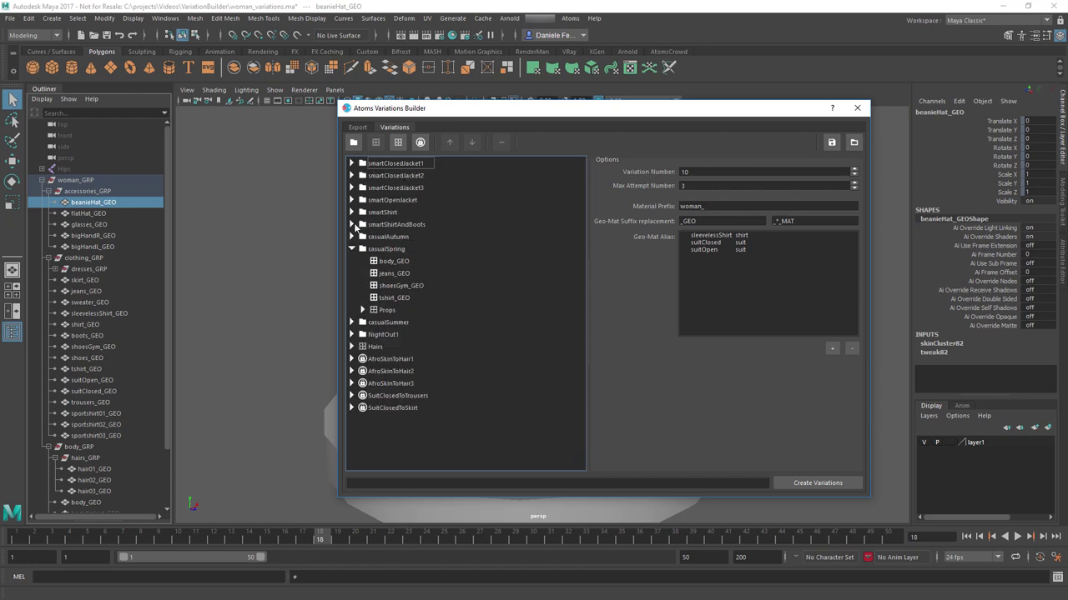
{"action": "left_click", "coordinate": [351, 224]}
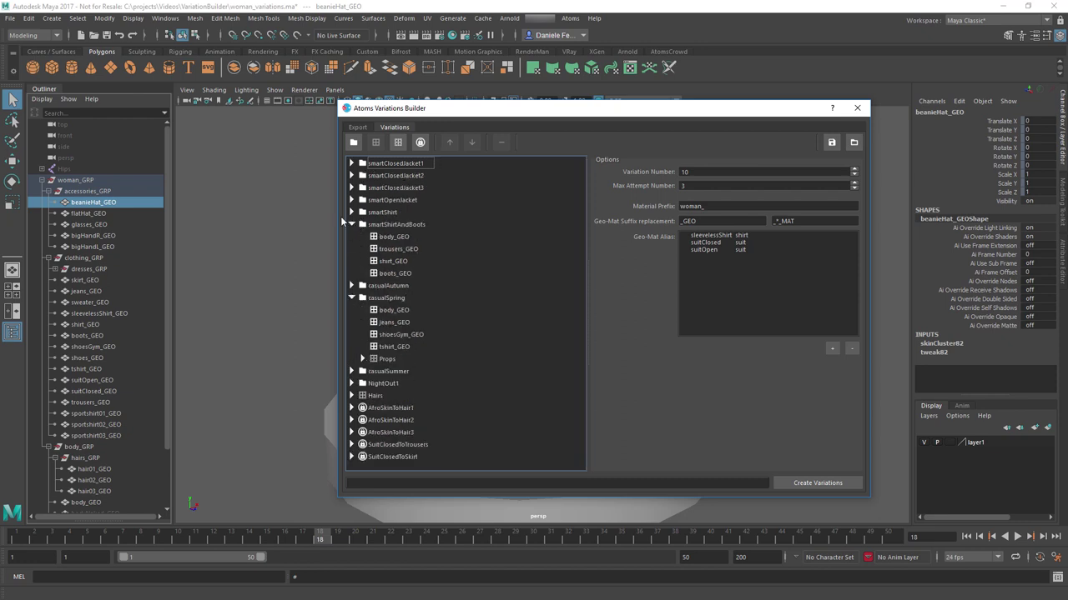
{"action": "left_click", "coordinate": [351, 224]}
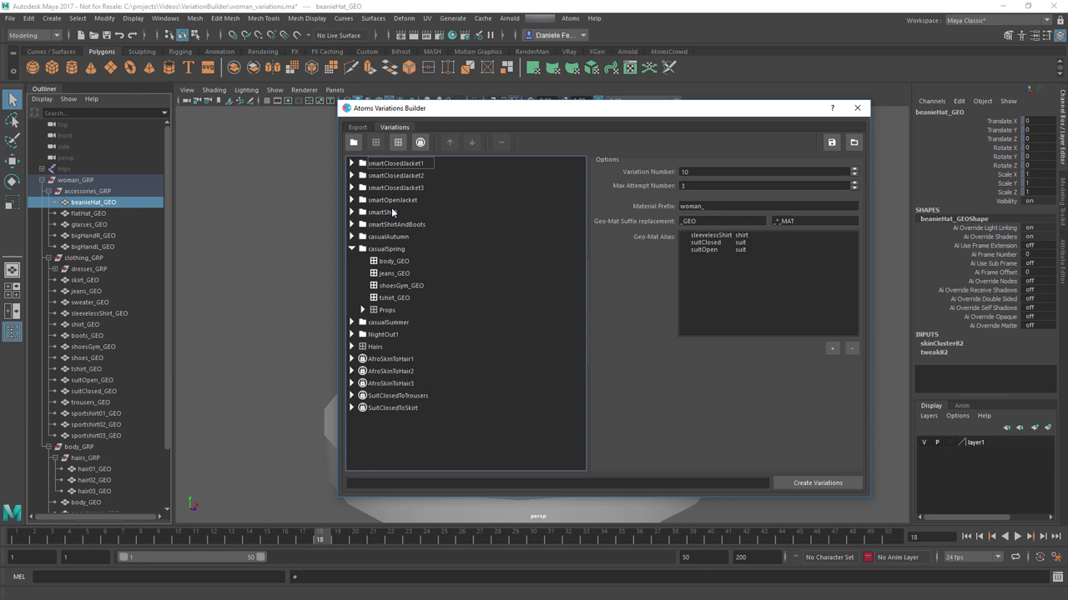
Examine the geometry and materials inside the AfroSkinToHair1 constraint
{"action": "left_click", "coordinate": [351, 359]}
{"action": "left_click", "coordinate": [364, 372]}
{"action": "left_click", "coordinate": [362, 372]}
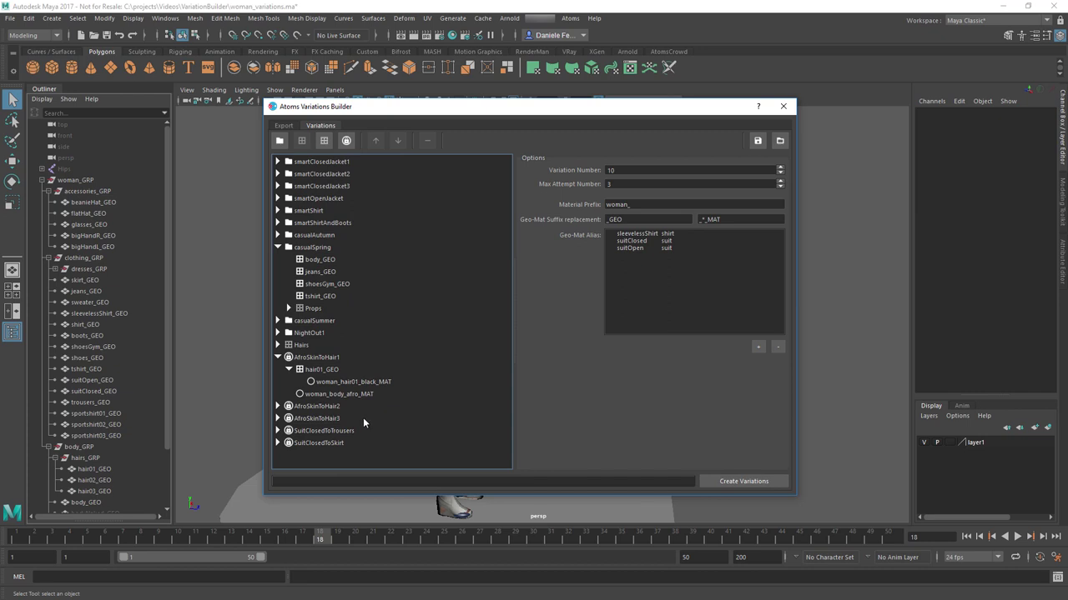
Create the variations from the loaded setup, and replace the Atoms Variations Builder with the Render Setup window
{"action": "left_click", "coordinate": [731, 481]}
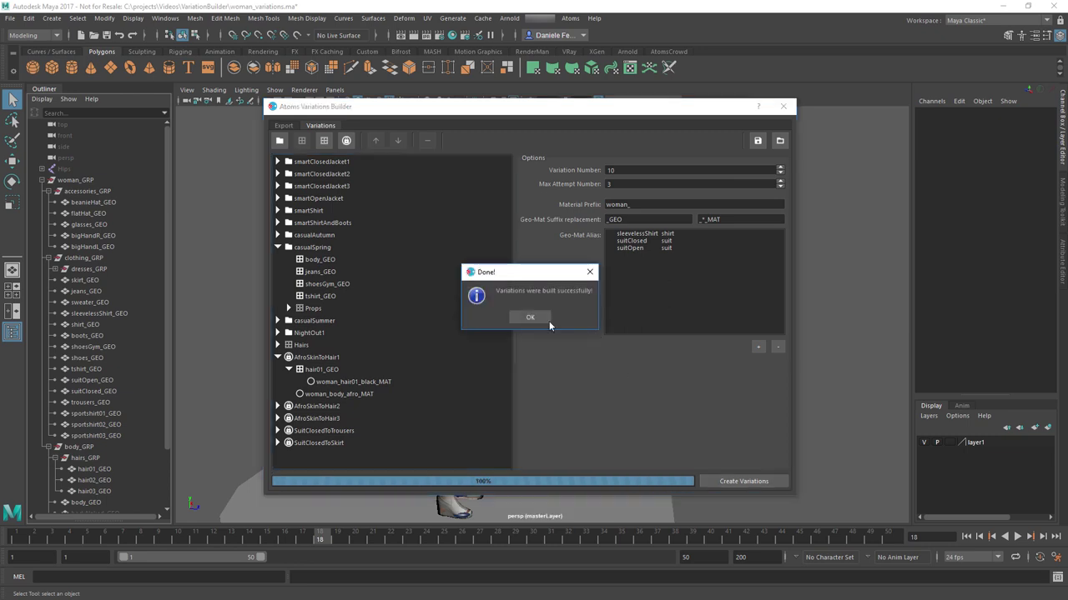
{"action": "left_click", "coordinate": [531, 317]}
{"action": "left_click", "coordinate": [464, 35]}
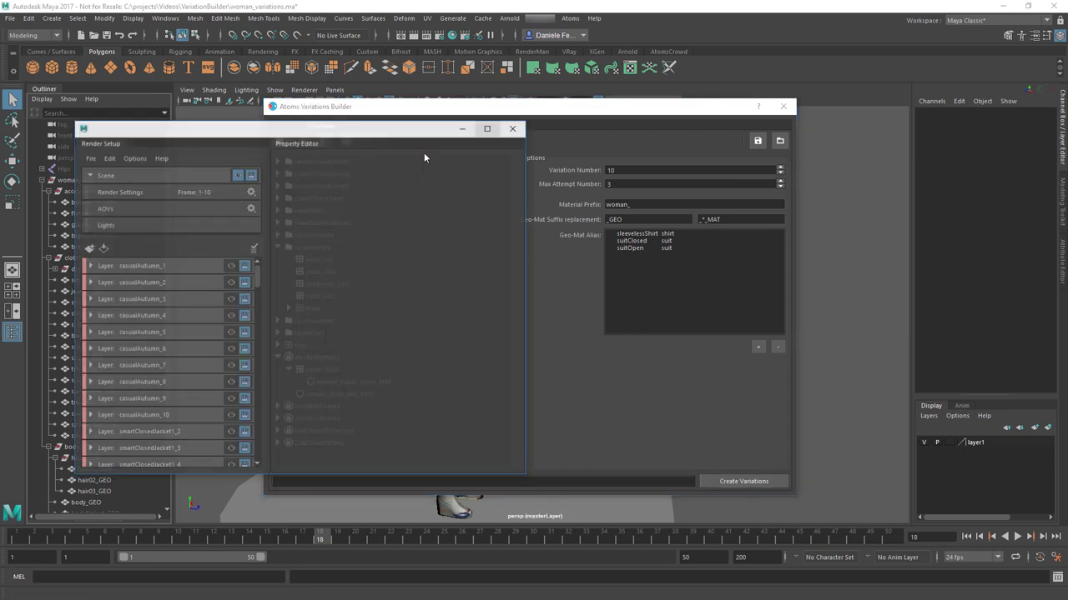
{"action": "left_click", "coordinate": [783, 107]}
Preview several generated render layers on the woman model, including casualAutumn_1, casualAutumn_2, casualAutumn_3, smartShirt_3 and casualSpring_1
{"action": "left_click_drag", "start_coordinate": [329, 135], "coordinate": [836, 120]}
{"action": "left_click_drag", "start_coordinate": [511, 253], "coordinate": [646, 272], "text": "alt"}
{"action": "left_click", "coordinate": [736, 251]}
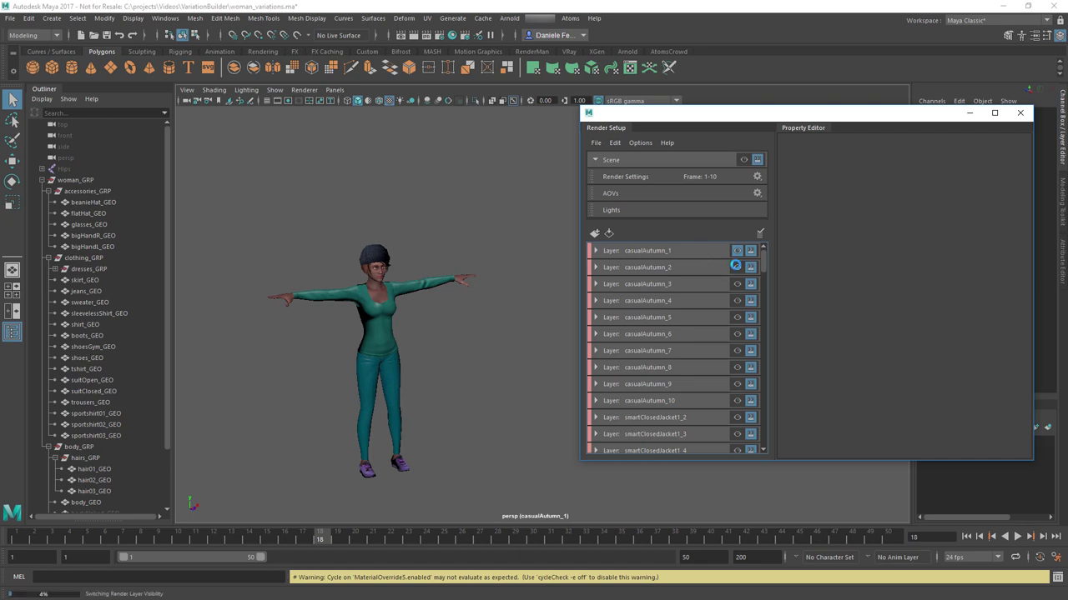
{"action": "left_click", "coordinate": [736, 268]}
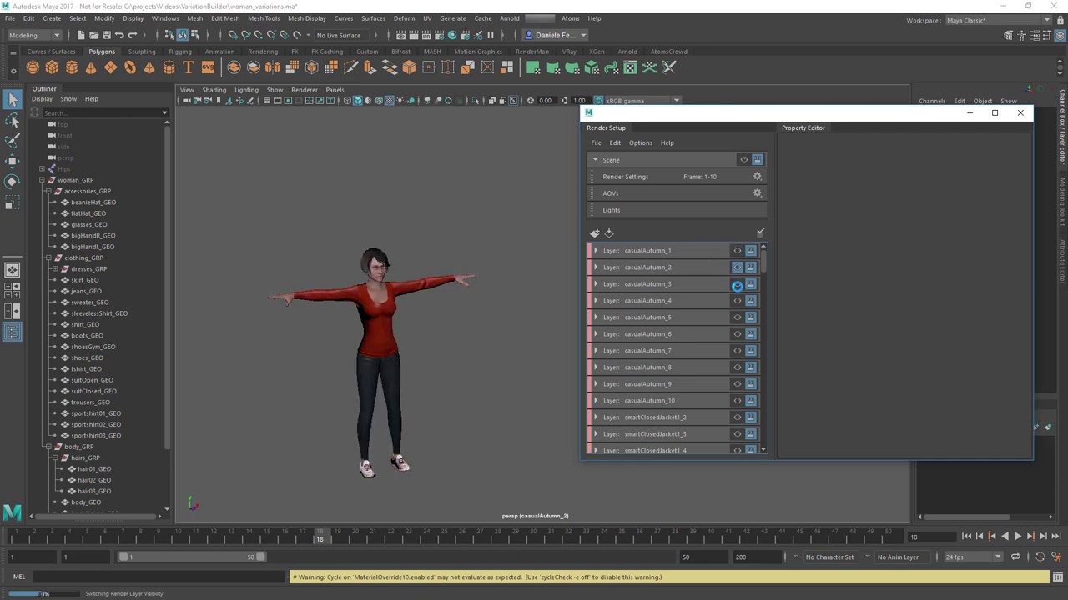
{"action": "left_click", "coordinate": [737, 284]}
{"action": "scroll", "coordinate": [740, 307], "scroll_direction": "down", "scroll_amount": 3}
{"action": "left_click", "coordinate": [737, 335]}
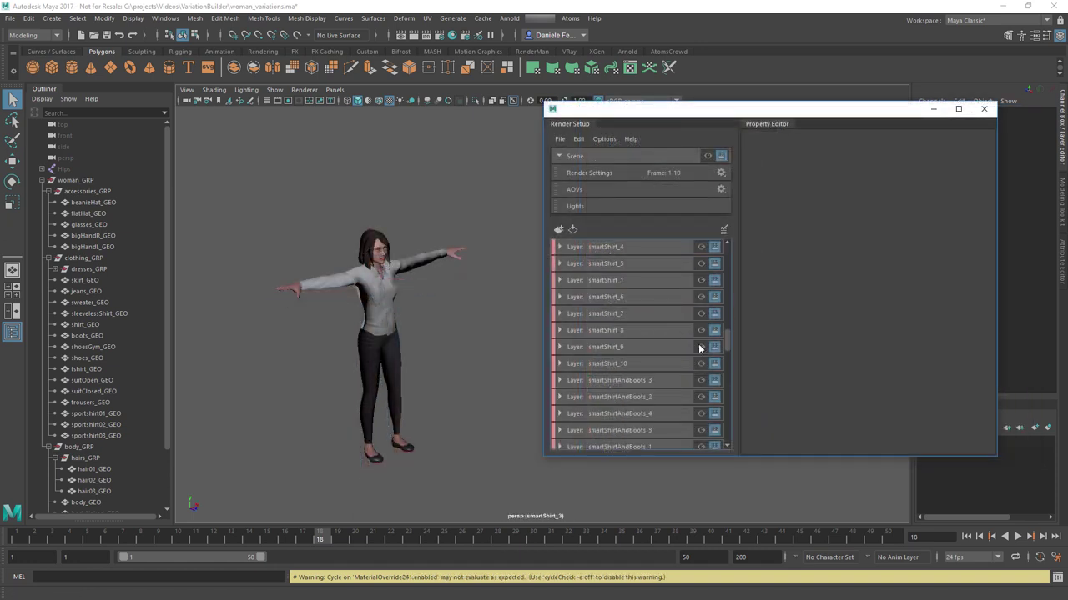
{"action": "left_click", "coordinate": [701, 397]}
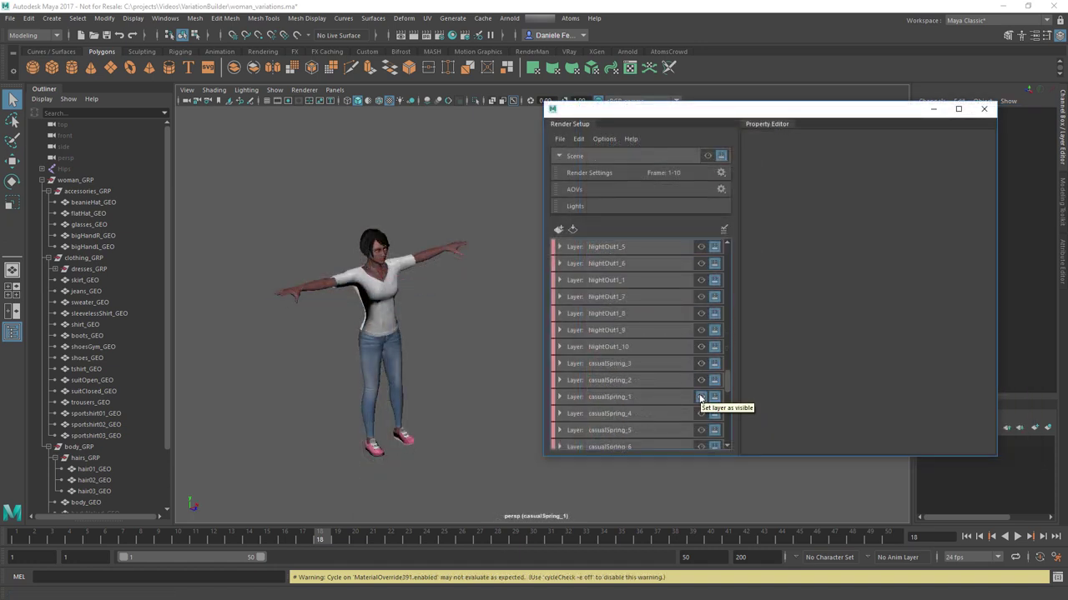